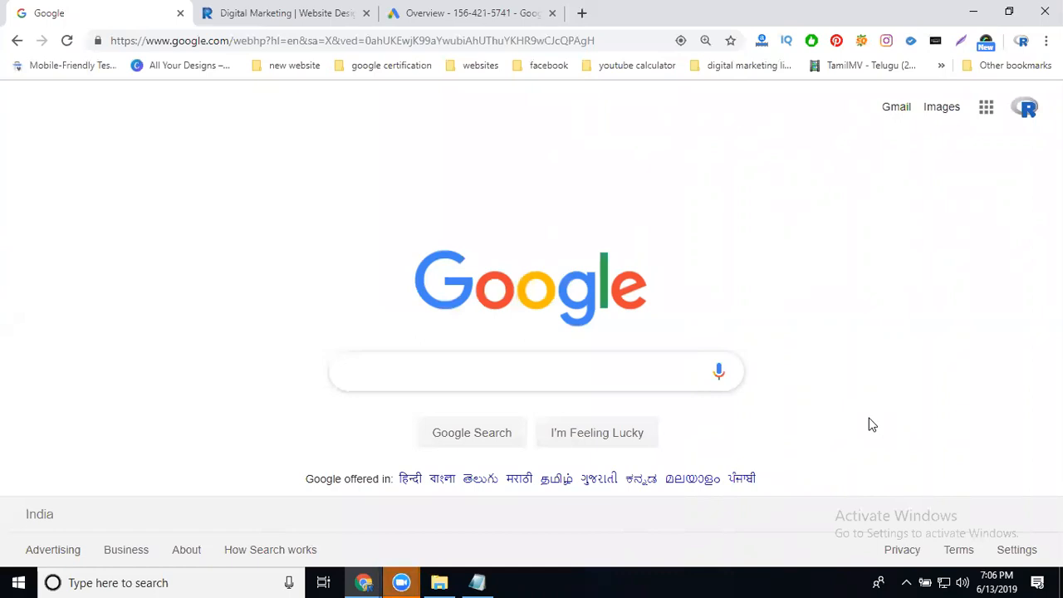
Step: Switch to the incognito browser window and load google.com/adwords in a new tab
left_click(969, 9)
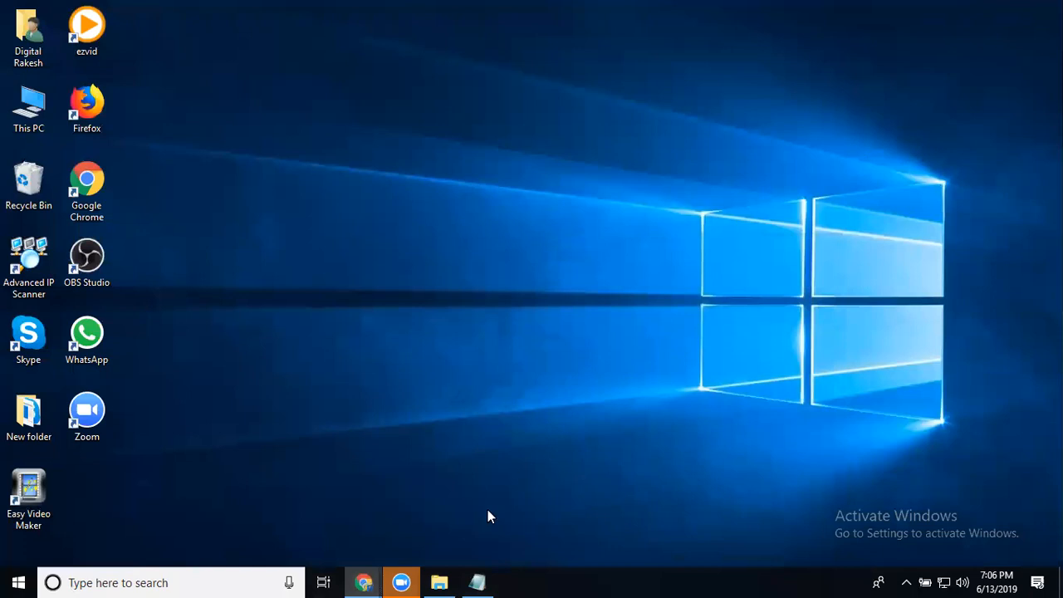
mouse_move(366, 582)
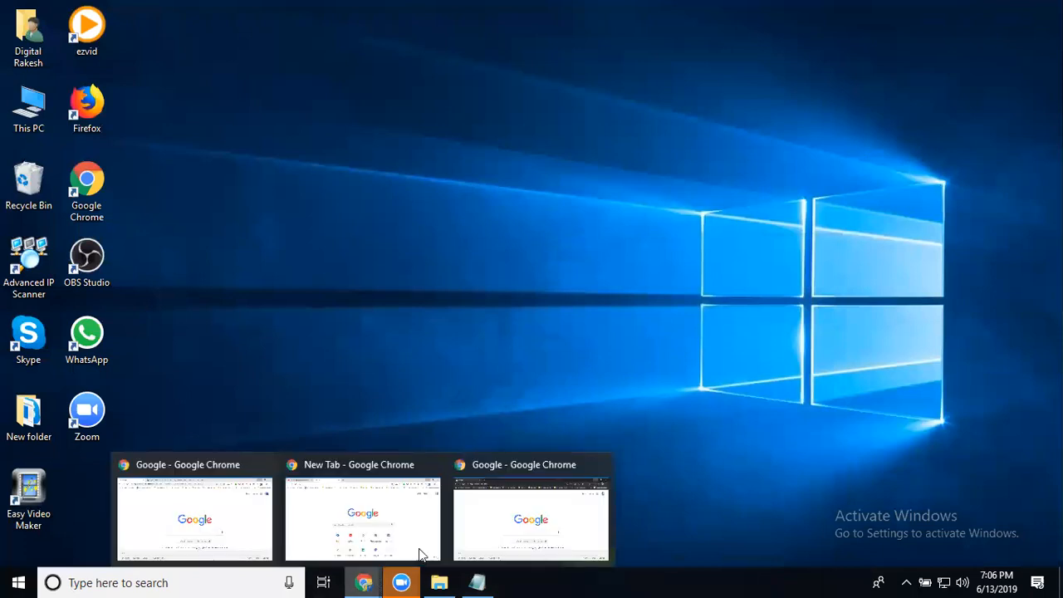
left_click(492, 525)
left_click(210, 13)
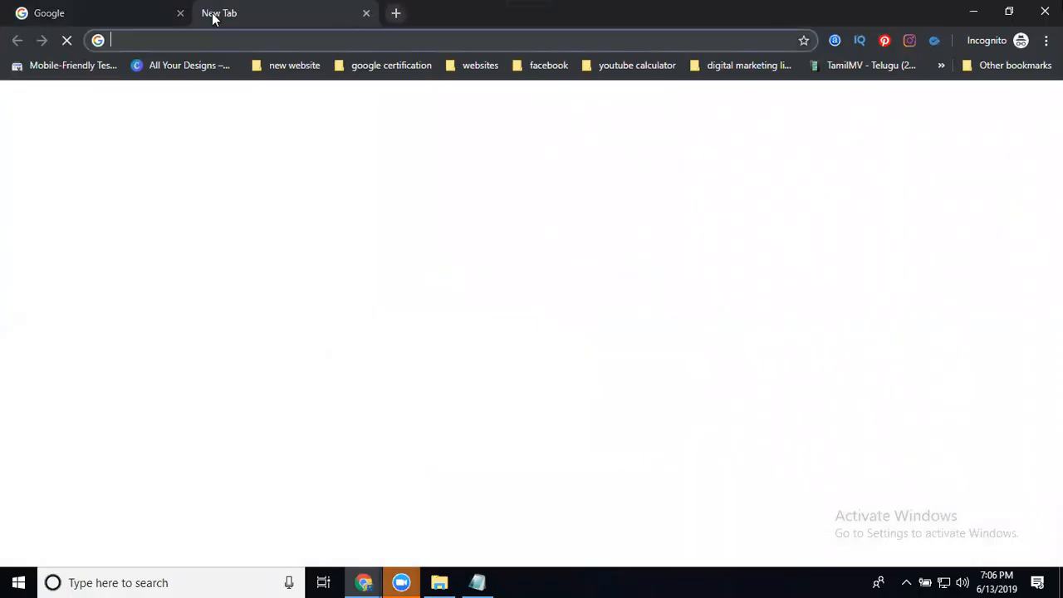
type("google.com/")
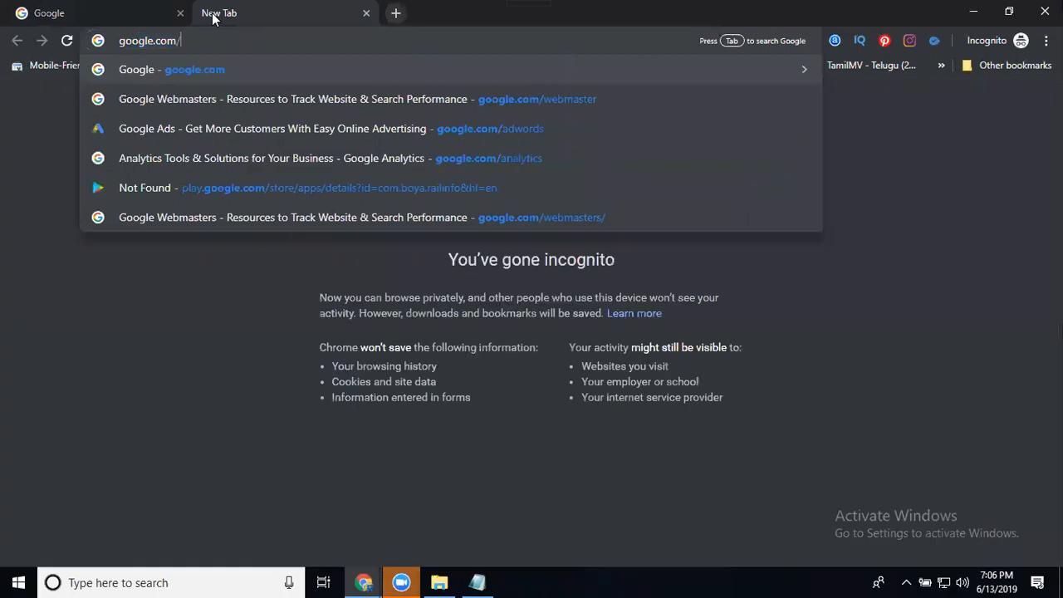
type("adwords")
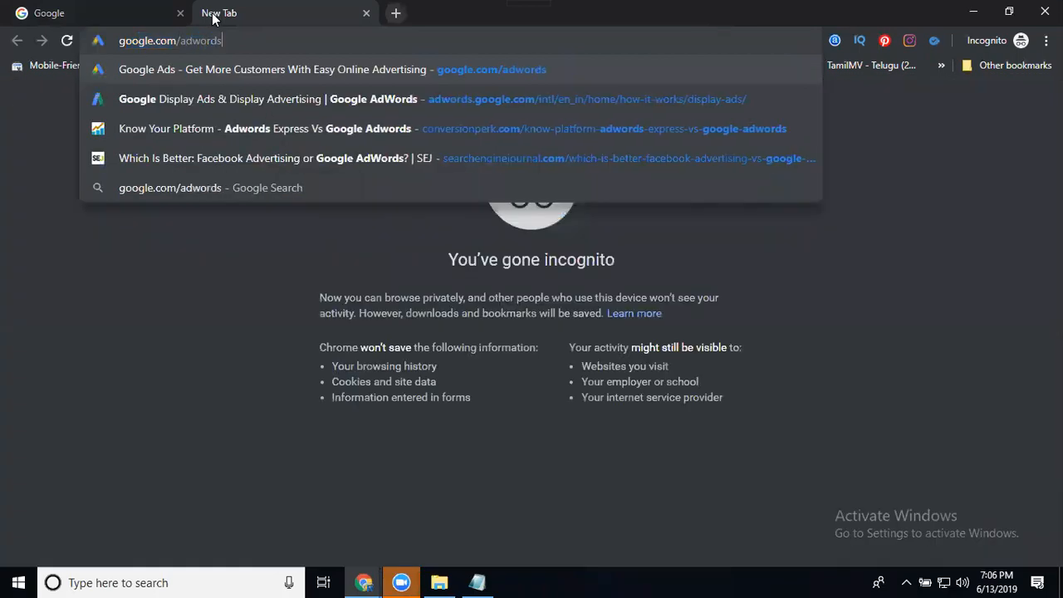
key("Return")
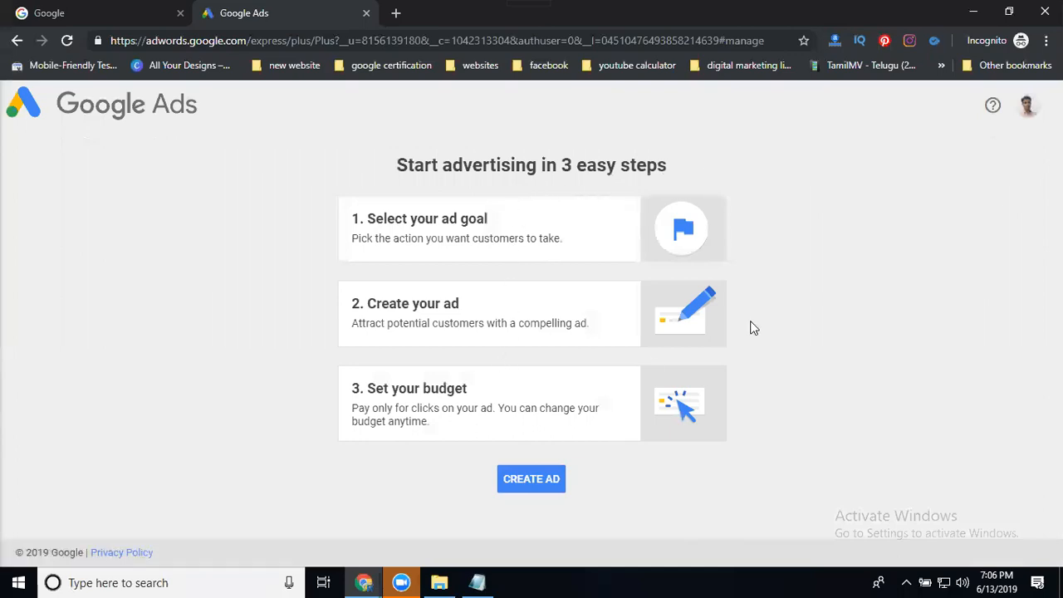
Step: Start creating an ad and pick "Take an action on your website" as its goal
left_click(1027, 106)
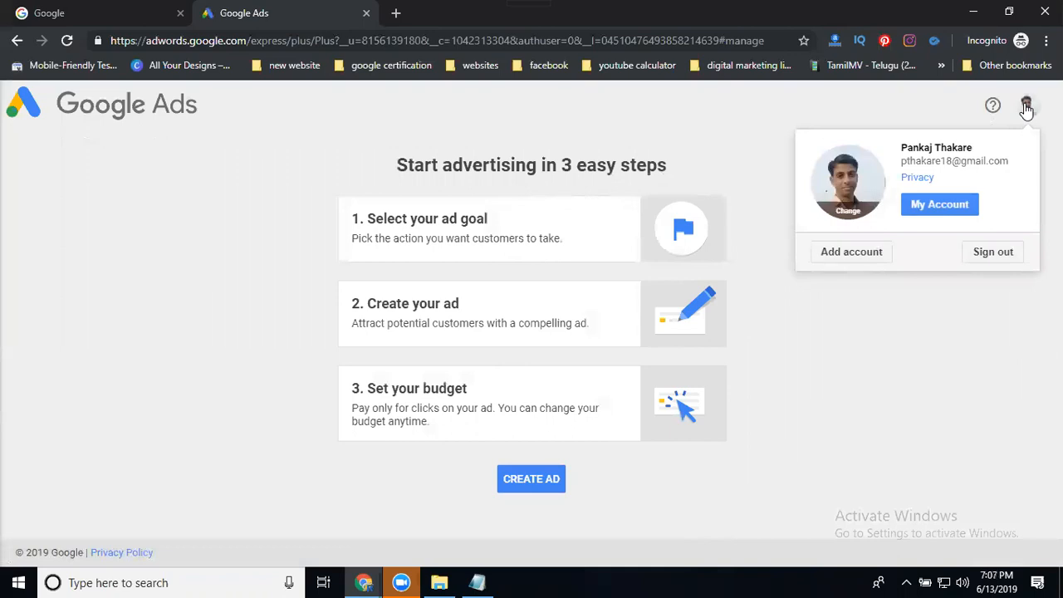
left_click(546, 478)
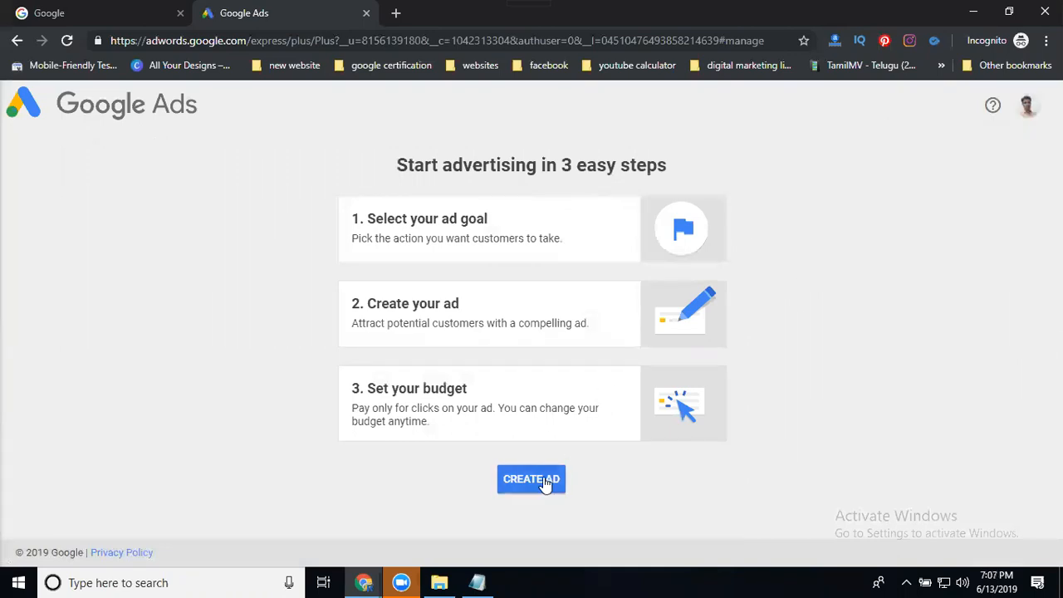
left_click(233, 335)
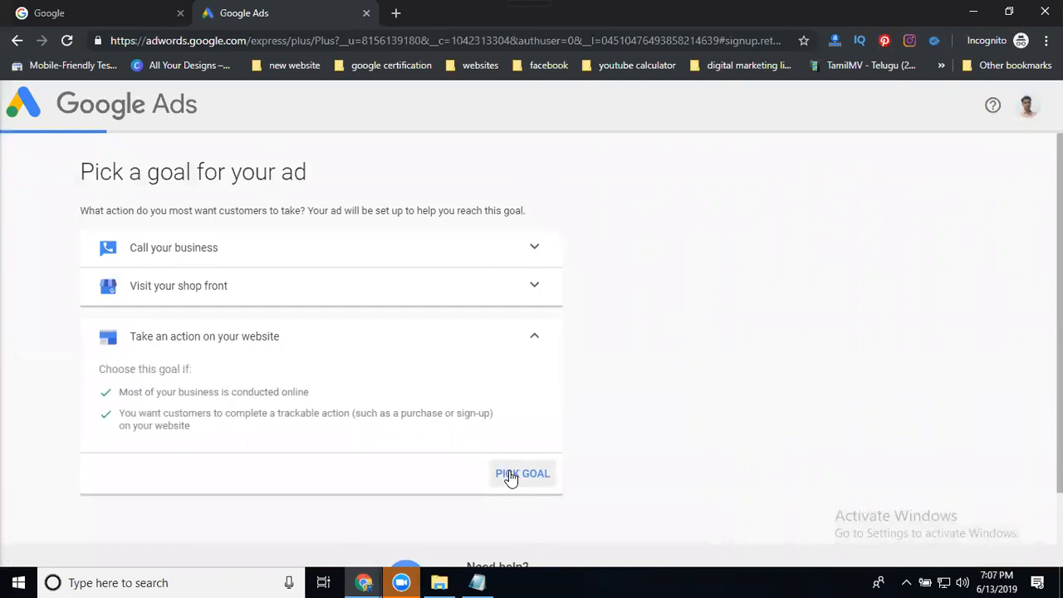
left_click(510, 475)
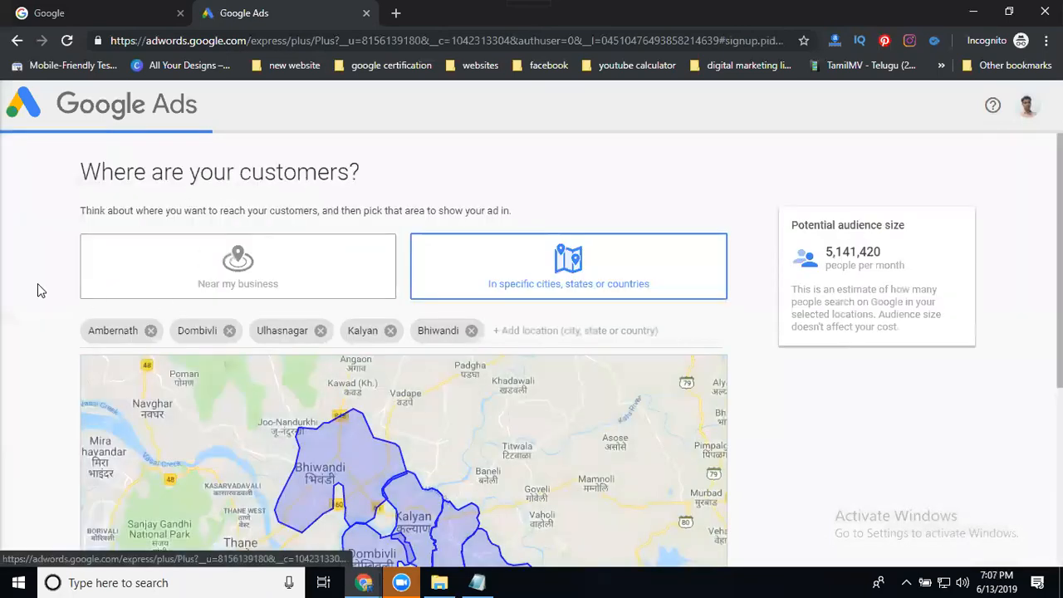
Step: Accept the preselected customer locations Ambernath, Dombivli, Ulhasnagar, Kalyan and Bhiwandi, and continue
scroll(44, 289, "down", 1)
scroll(44, 289, "down", 3)
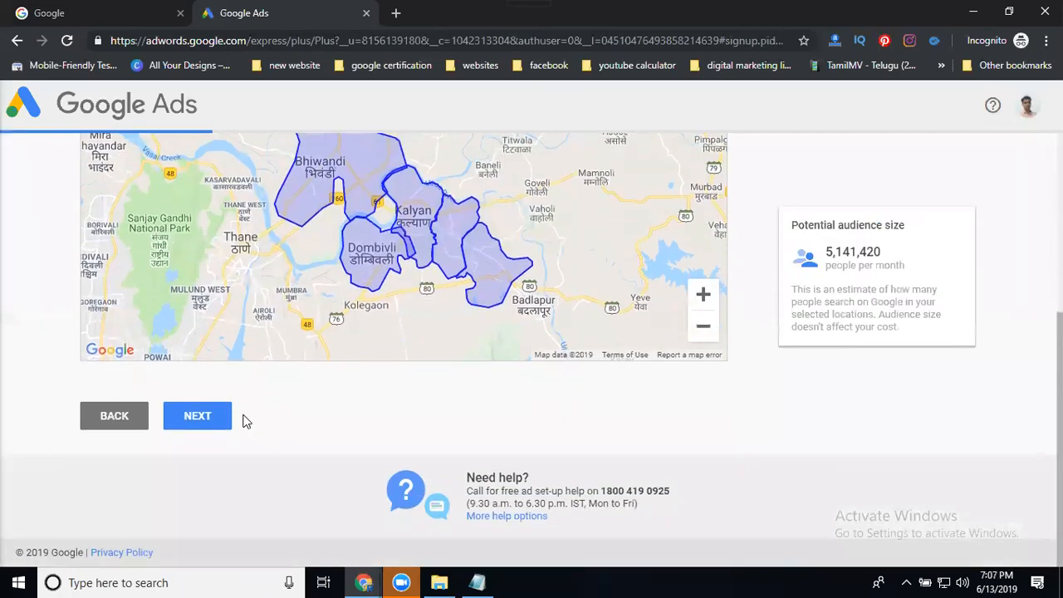
left_click(224, 422)
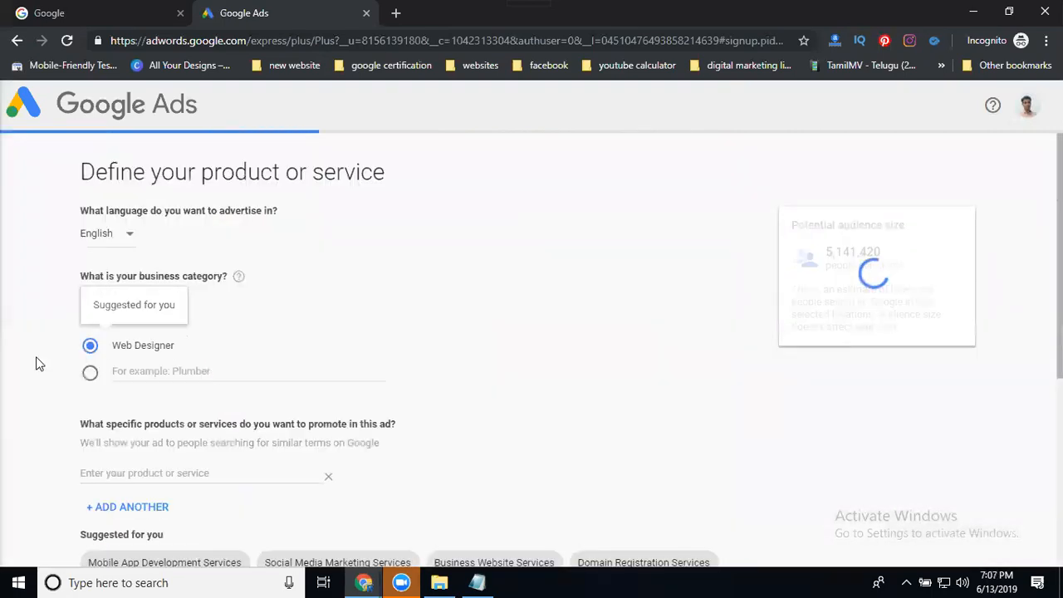
Step: Add Mobile App Development Services, PPC Management Services and Business Website Services as the promoted services, and continue
scroll(36, 356, "down", 4)
left_click(133, 253)
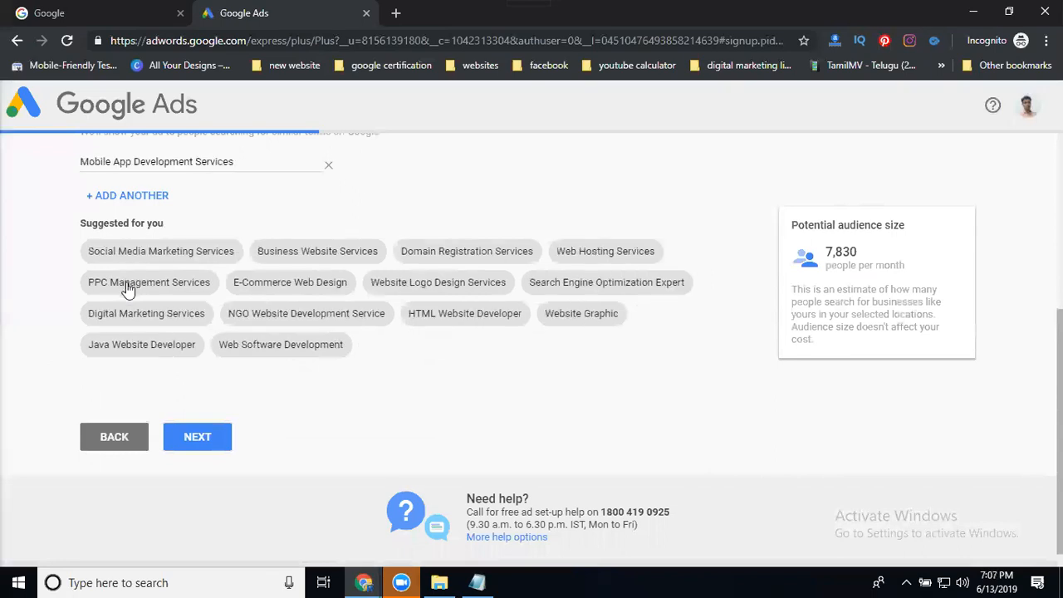
left_click(164, 283)
left_click(299, 285)
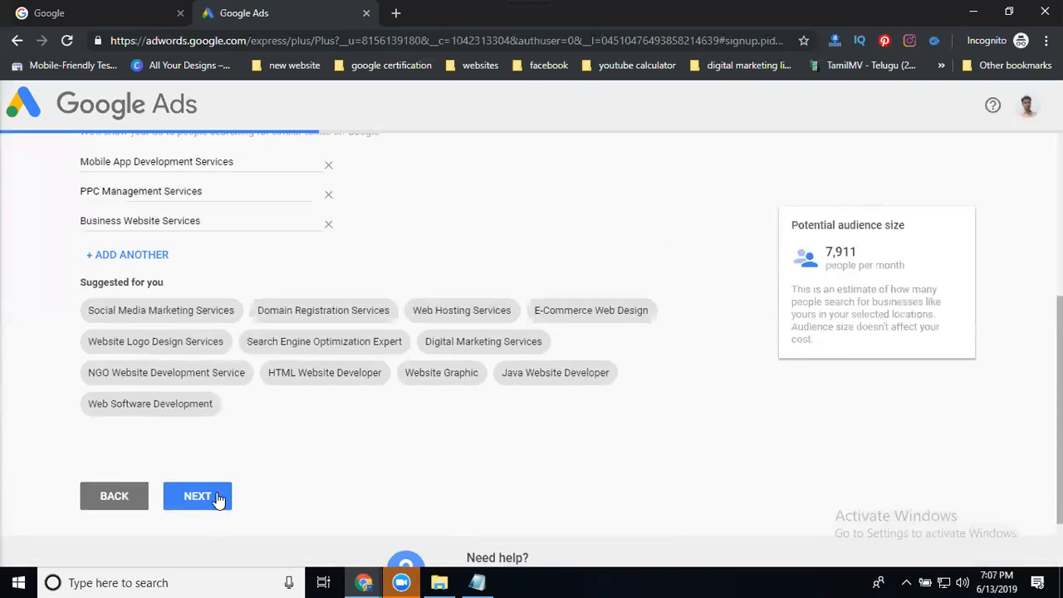
left_click(217, 496)
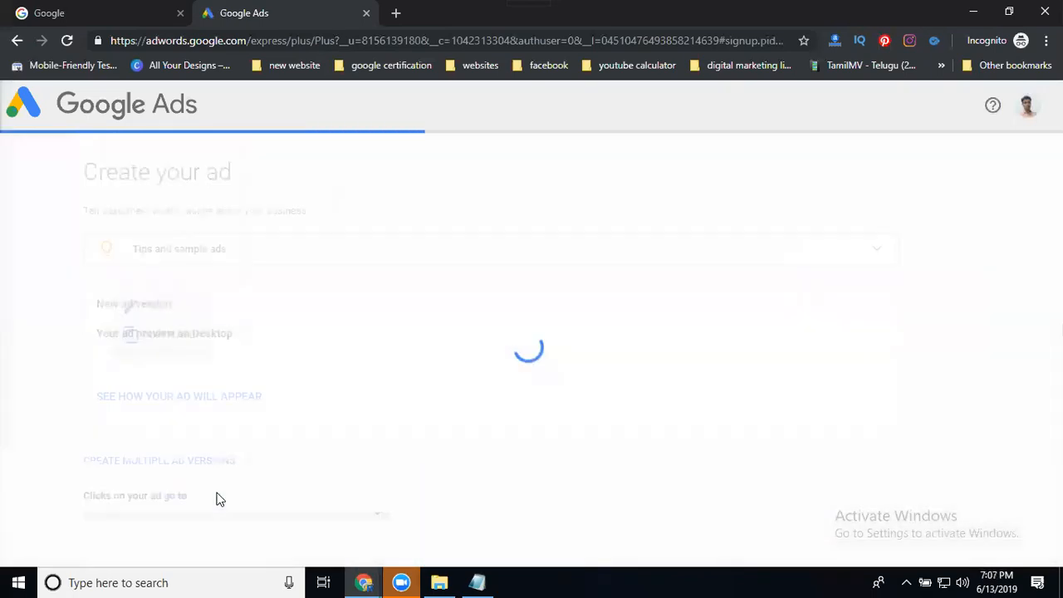
Step: Fill in the ad with headline 1 "web design", headline 2 "web develoment" and description "web design services"
left_click(161, 351)
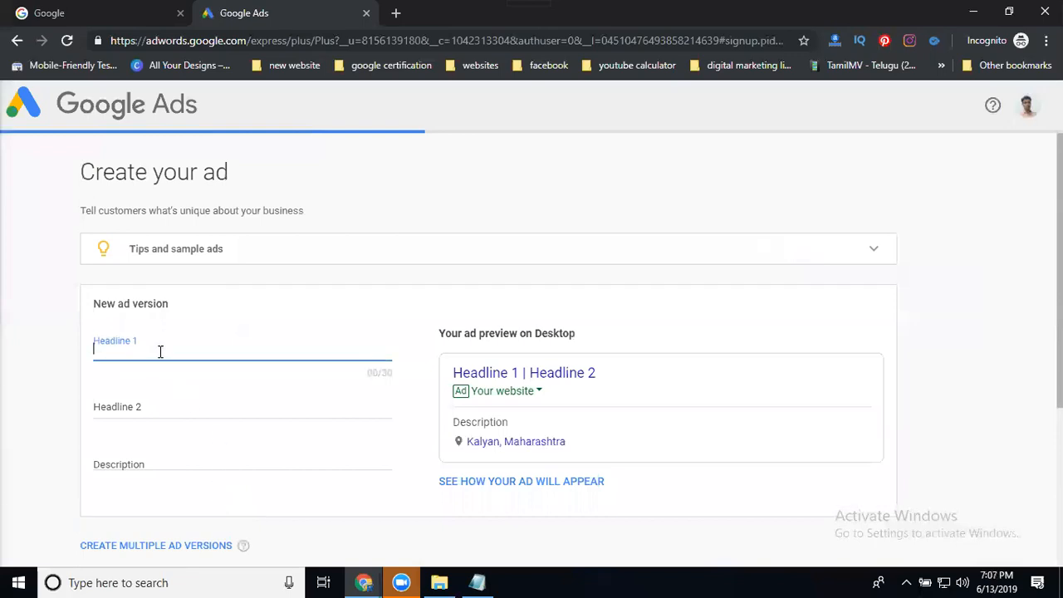
type("web design")
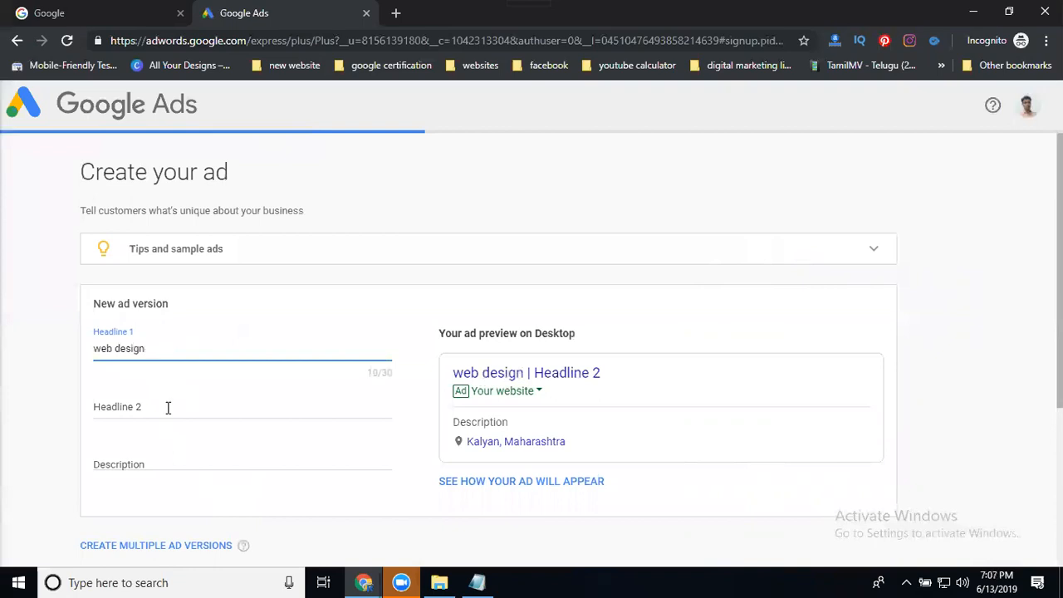
key("ctrl+a")
left_click(147, 459)
type("we")
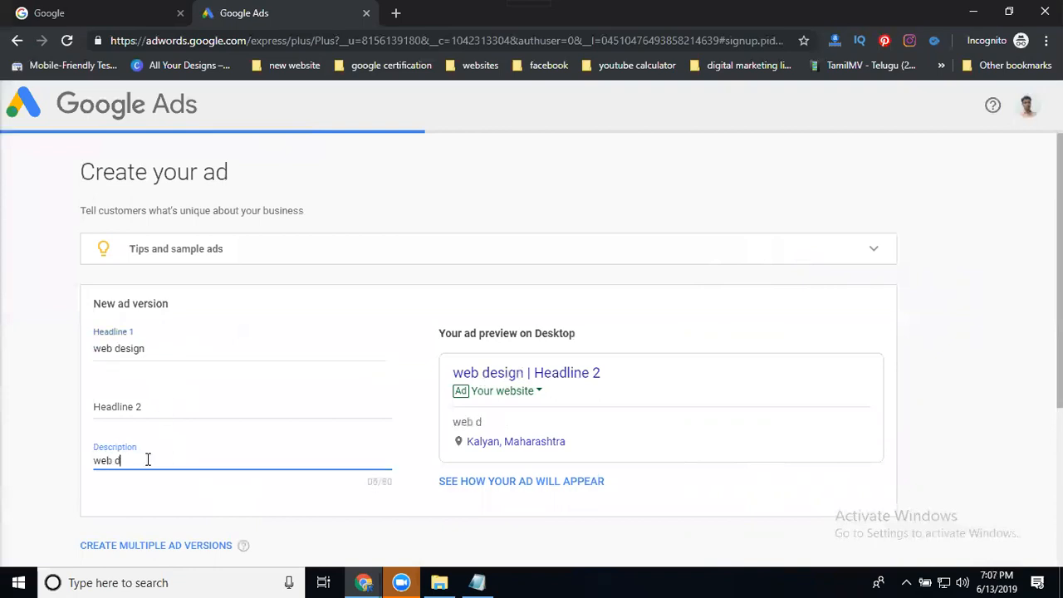
type("b design services")
left_click(181, 407)
type("web dev")
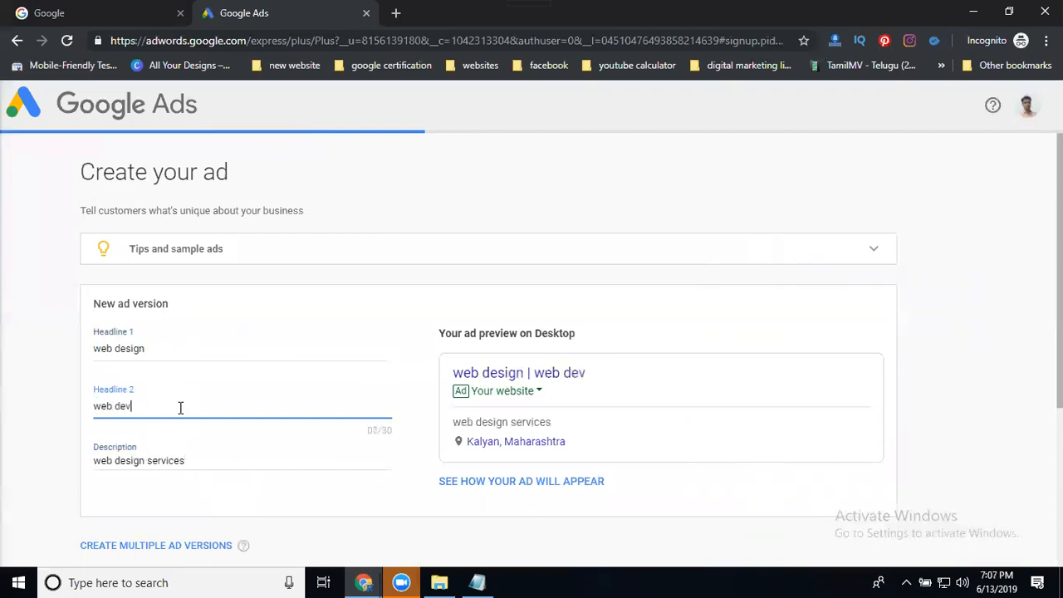
type("eloment")
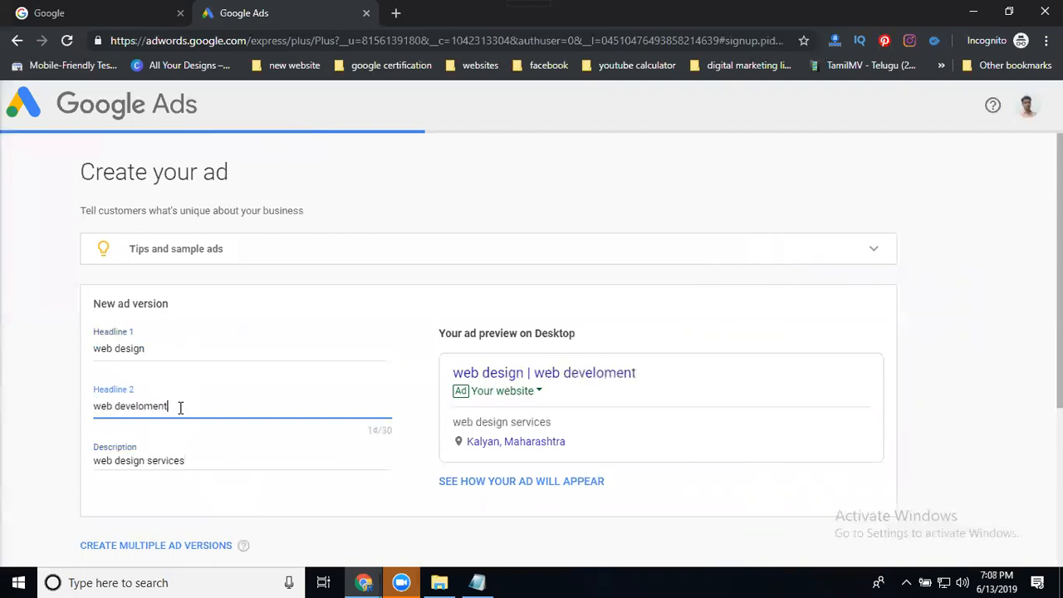
Step: Open the ad's click destination for entry, and copy the address of rakeshtechsolutions.com from a new tab
scroll(34, 401, "down", 3)
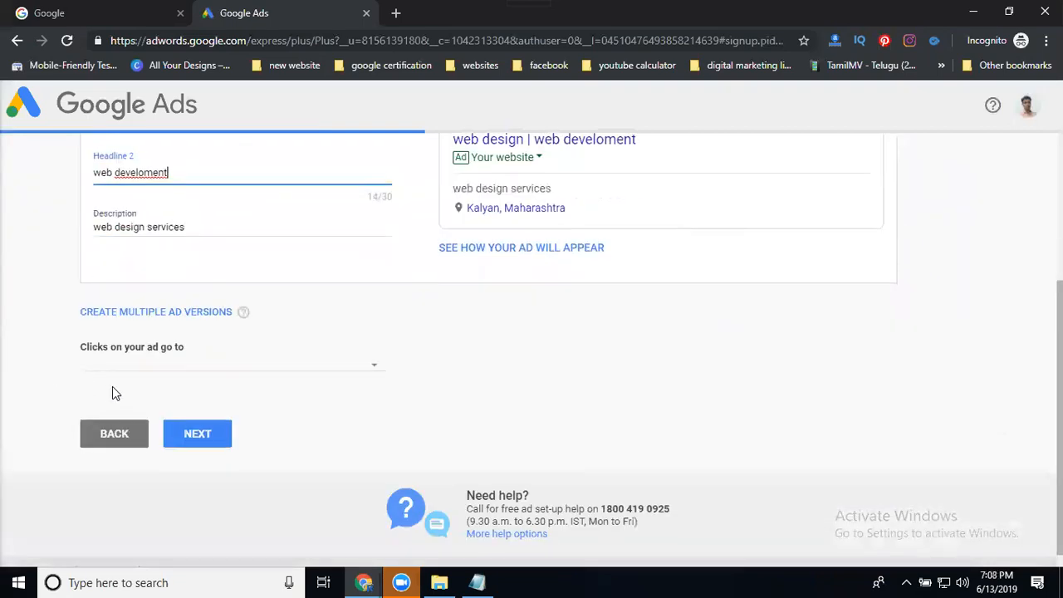
left_click(149, 357)
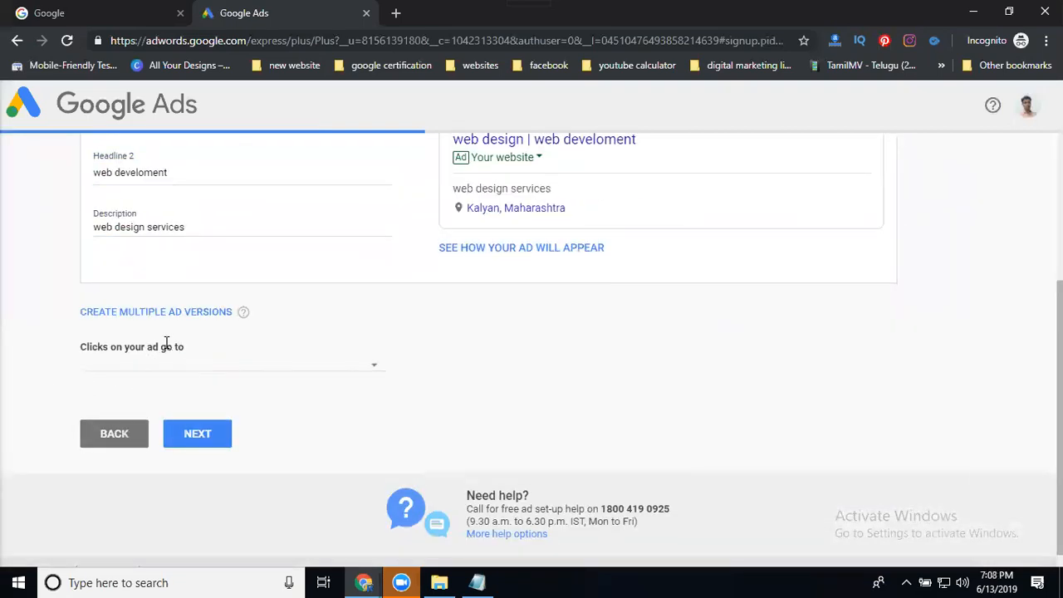
left_click(215, 434)
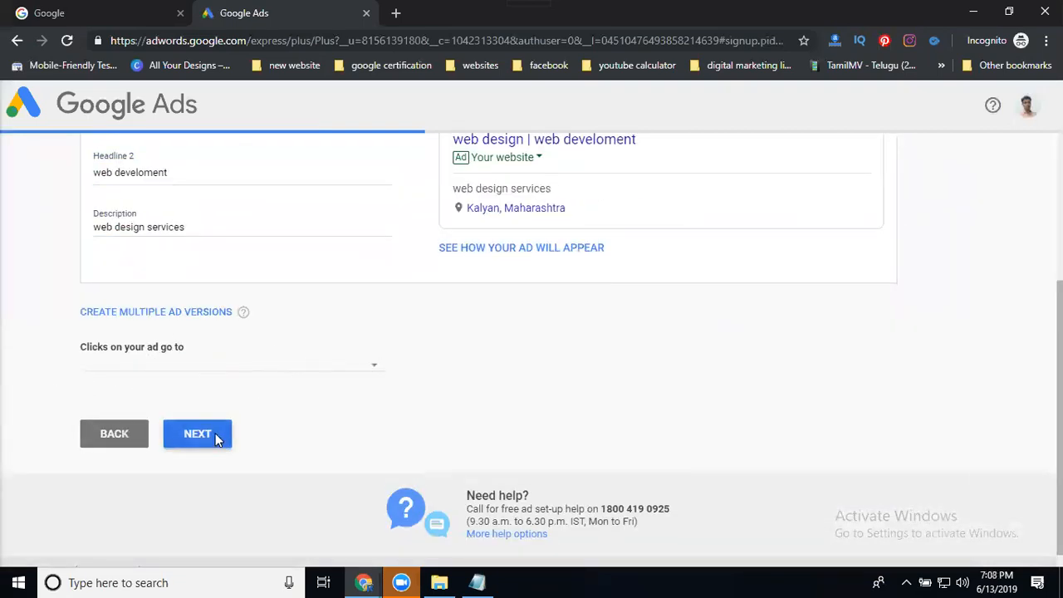
left_click(177, 374)
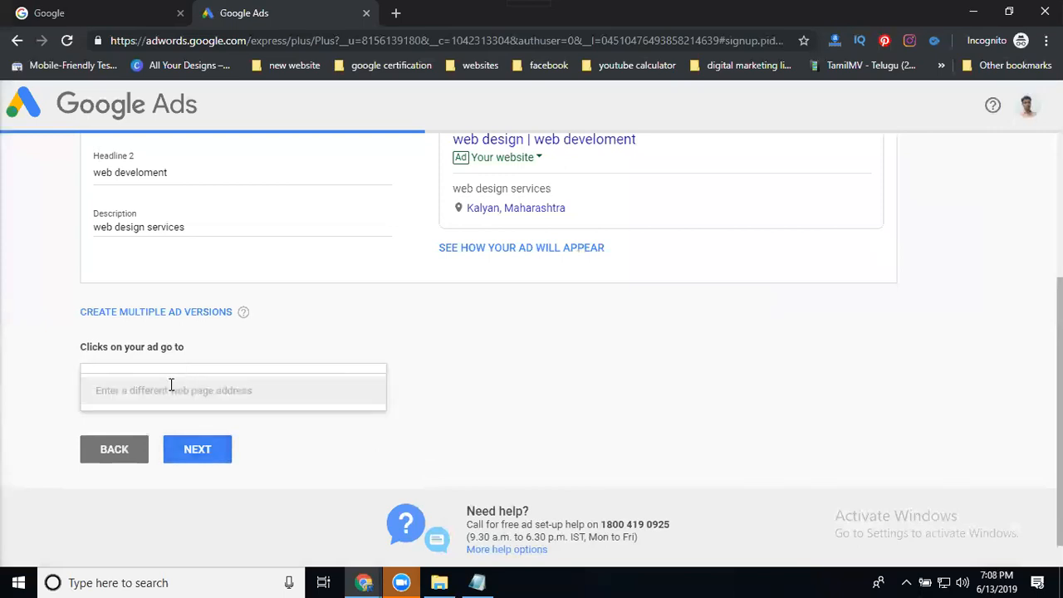
left_click(396, 13)
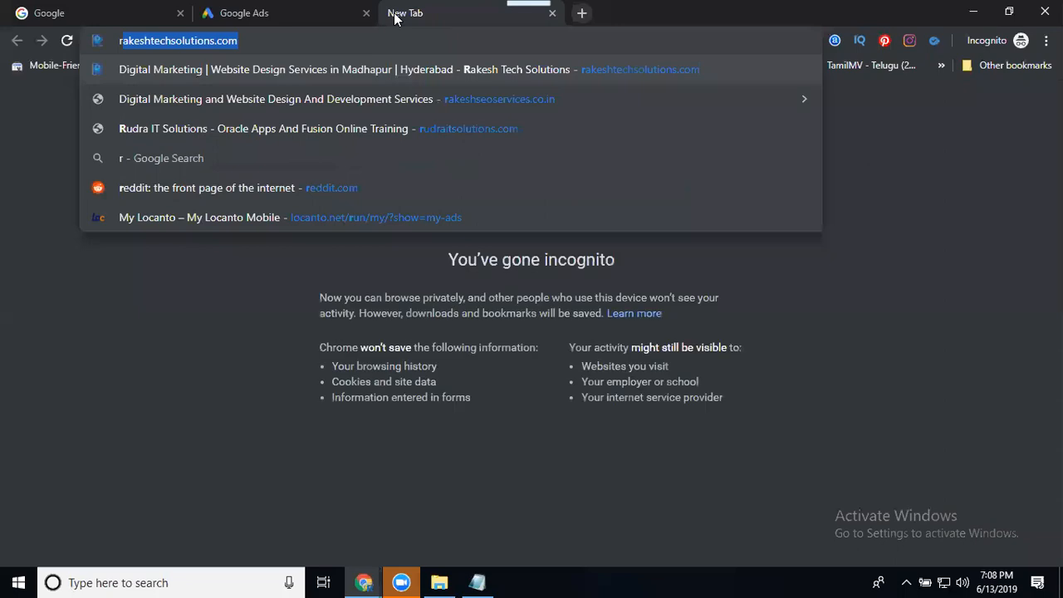
key("Return")
left_click(351, 37)
key("ctrl+c")
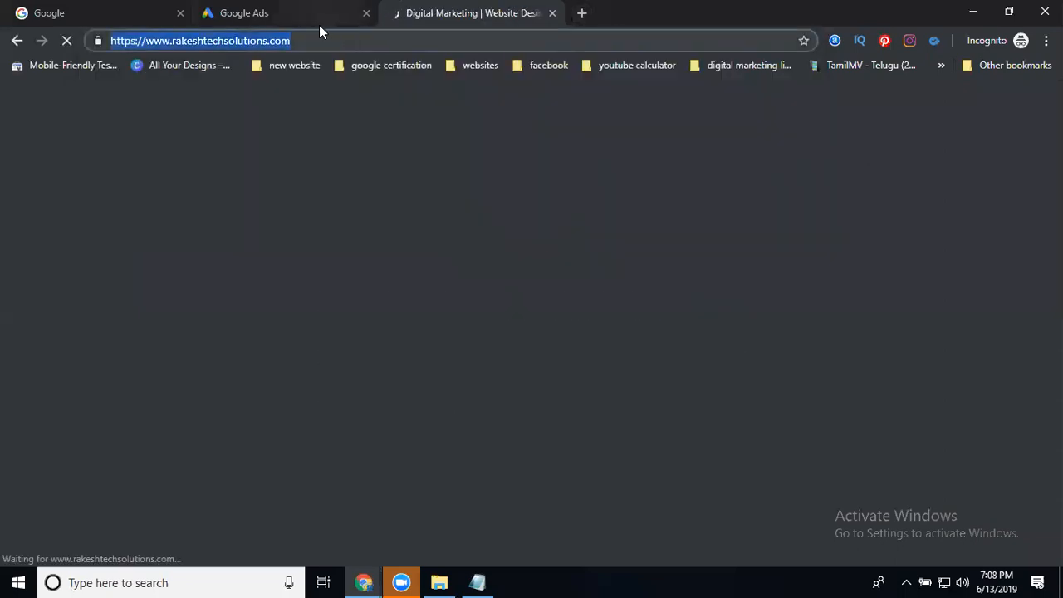
left_click(313, 18)
left_click(221, 407)
key("ctrl+v")
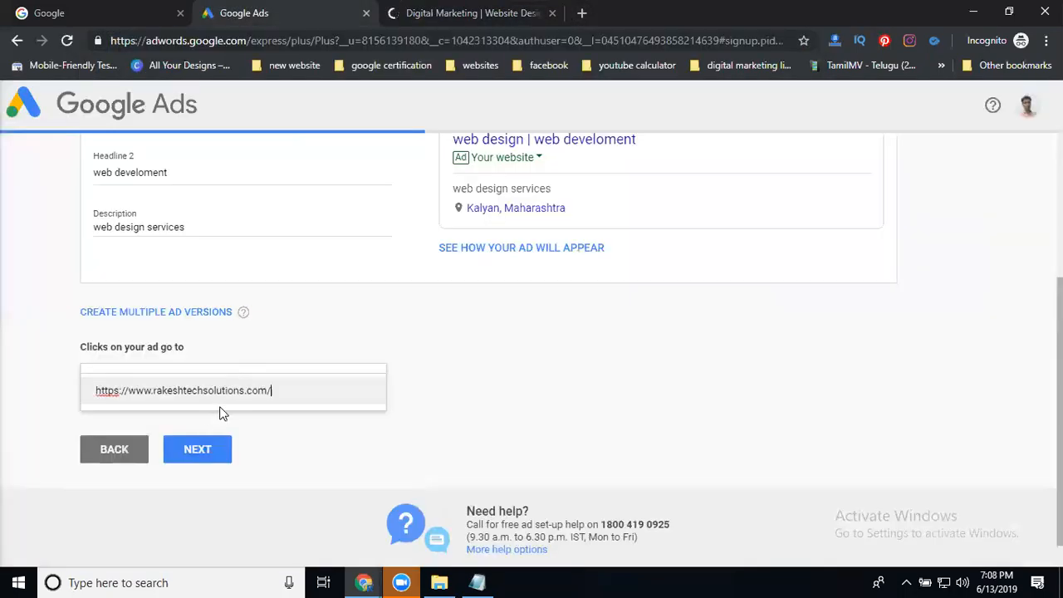
left_click(214, 456)
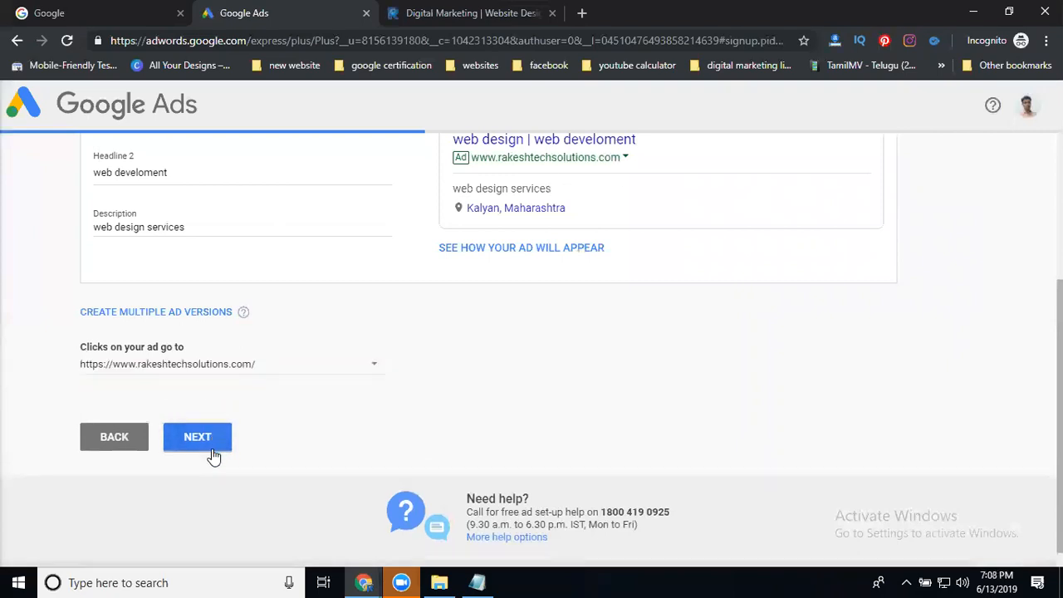
left_click(199, 438)
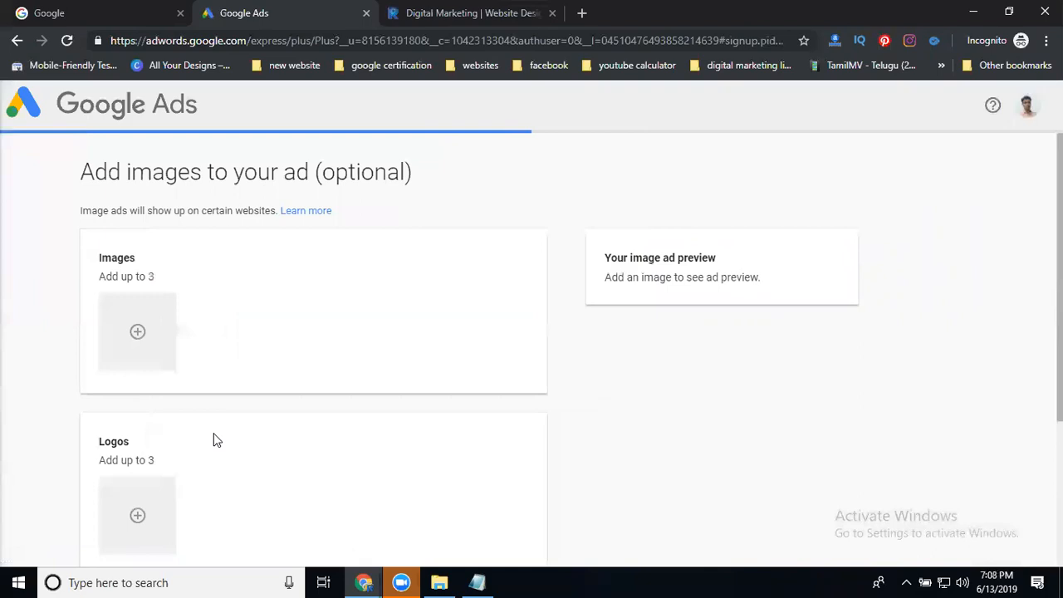
Step: Skip the optional ad images and set the average daily budget to ₹35
scroll(213, 436, "down", 3)
left_click(213, 429)
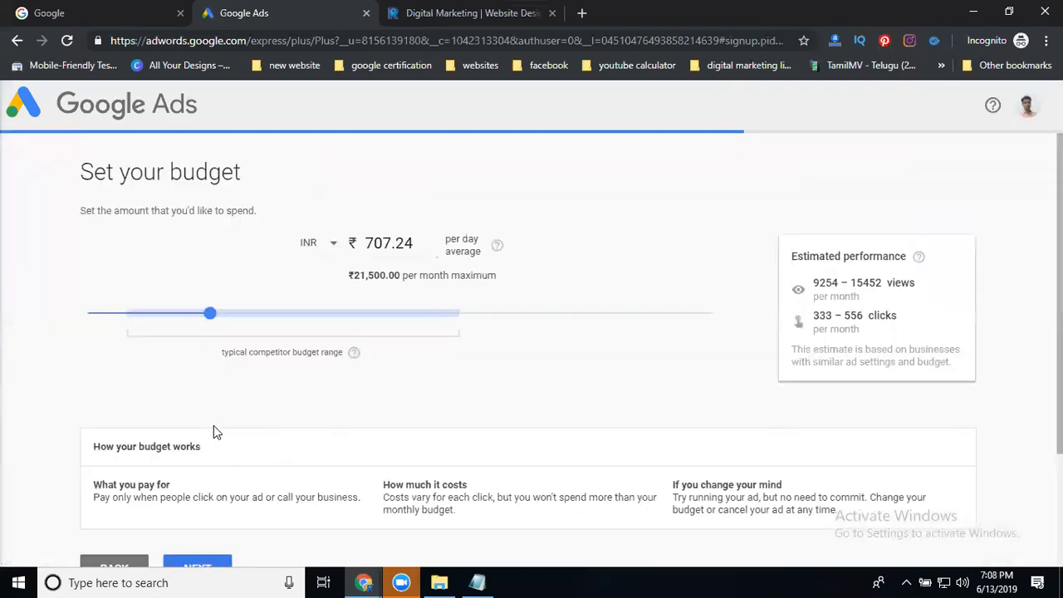
left_click(391, 242)
double_click(389, 244)
type("35")
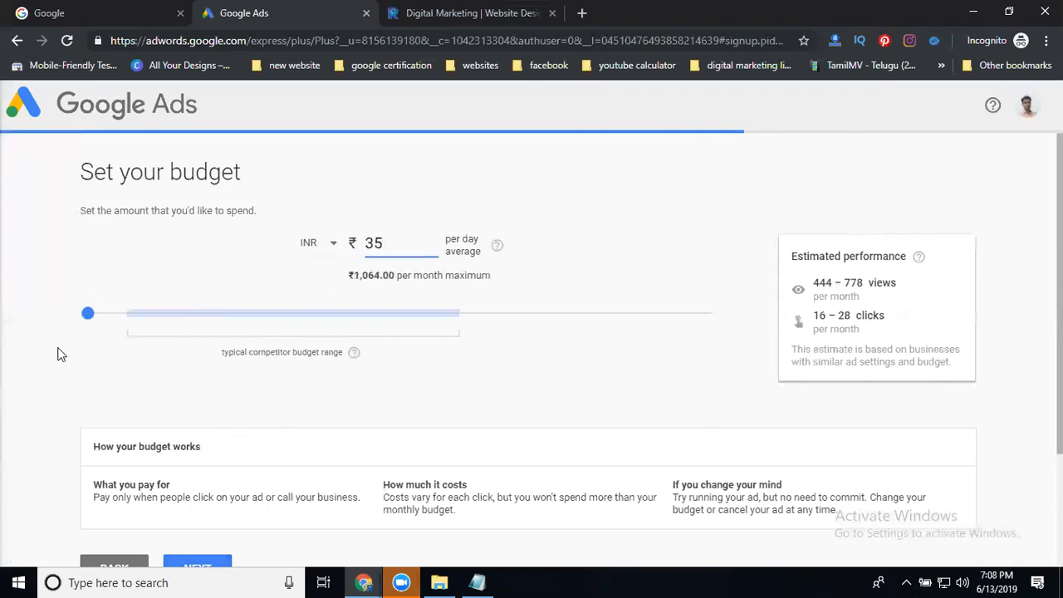
scroll(58, 351, "down", 3)
left_click(207, 419)
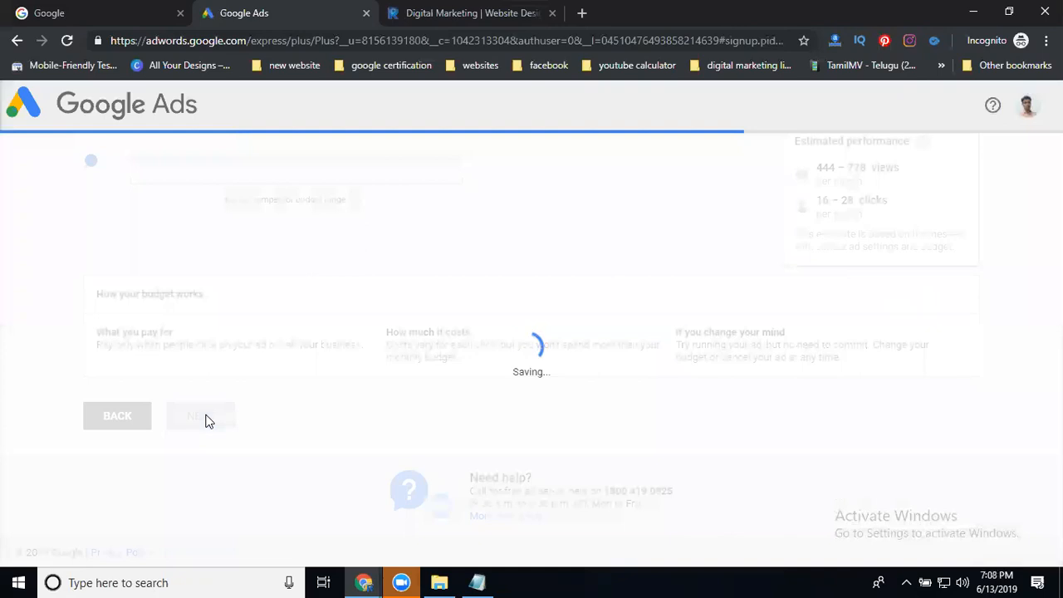
Step: Go through the ad review summary and proceed to the payment information
scroll(87, 370, "down", 1)
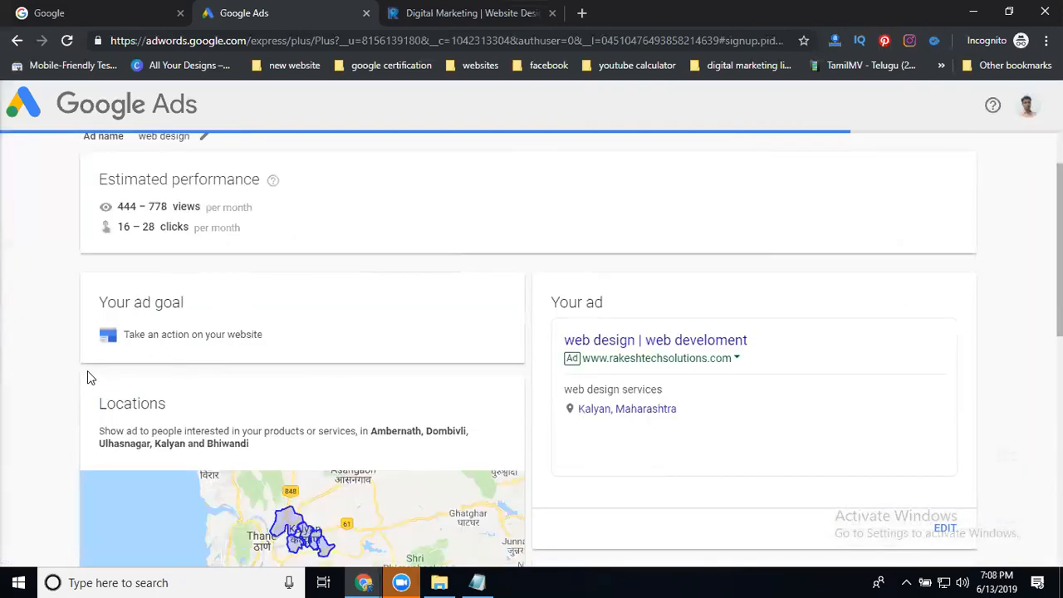
scroll(90, 378, "down", 10)
left_click(214, 424)
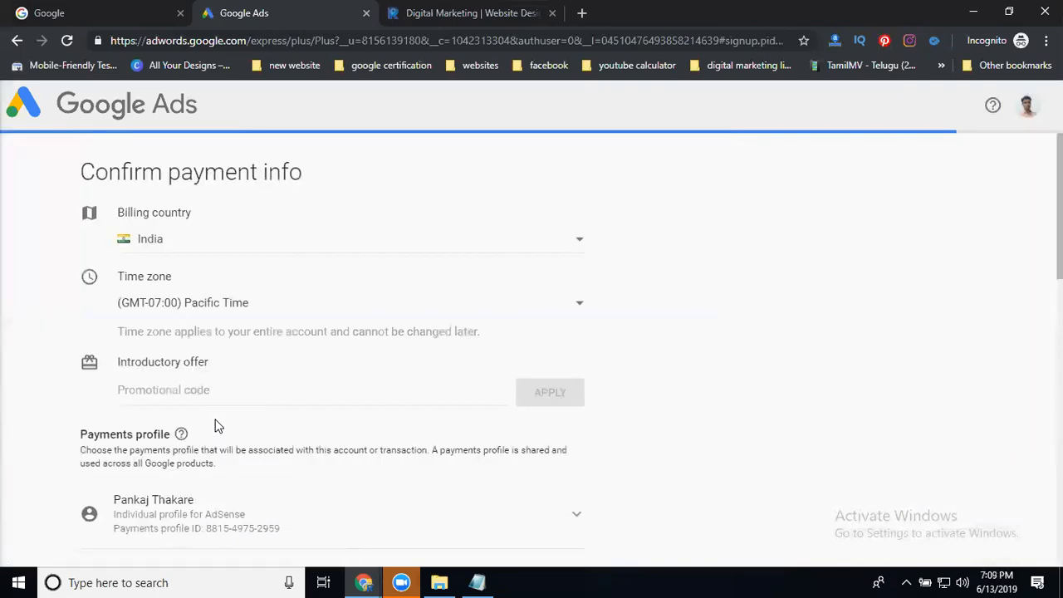
Step: Set the account's time zone to (GMT+05:30) India Standard Time
left_click(184, 304)
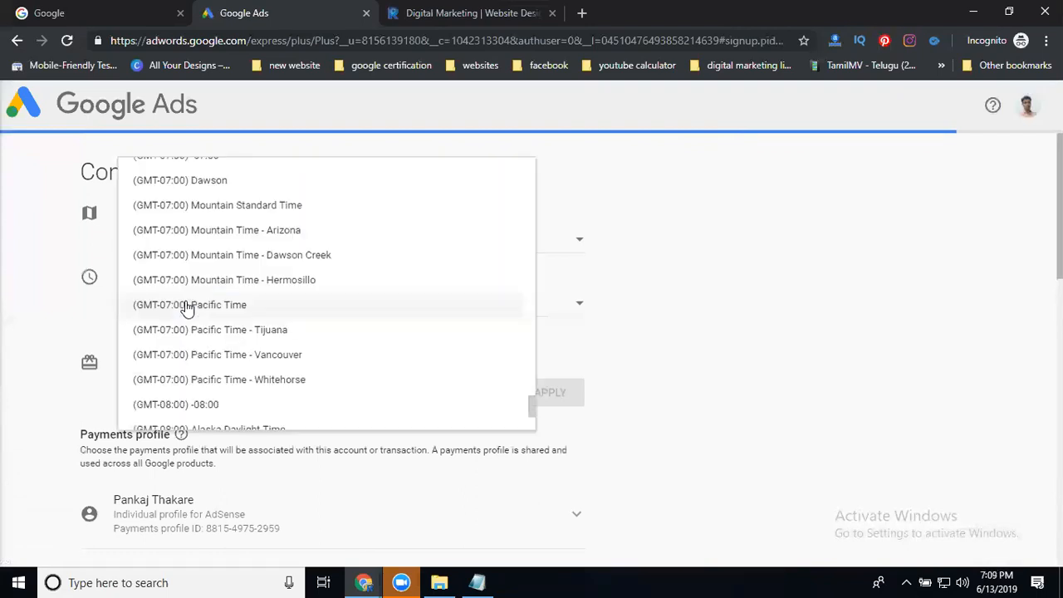
scroll(187, 307, "down", 15)
scroll(188, 307, "up", 12)
scroll(190, 308, "up", 8)
scroll(190, 307, "up", 4)
left_click(206, 185)
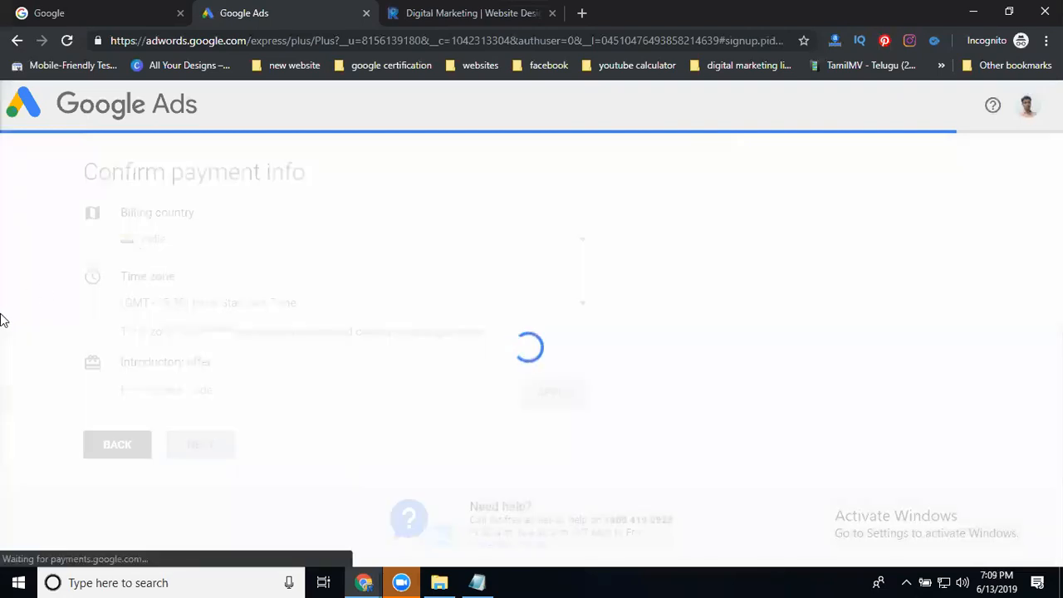
Step: Set the tax status in the customer info to Unregistered individual
scroll(185, 387, "down", 2)
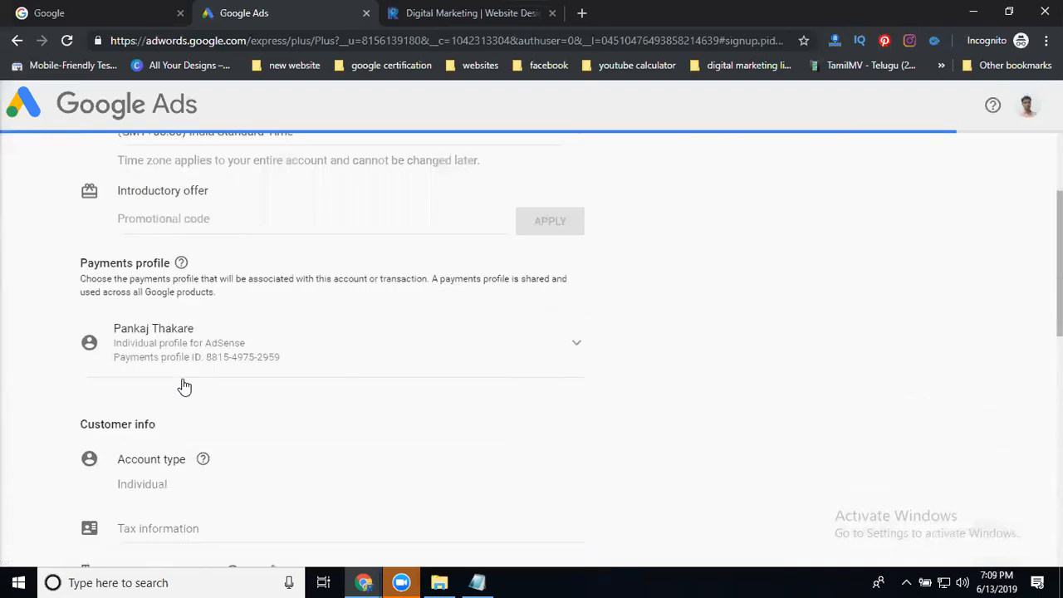
scroll(154, 390, "down", 1)
scroll(151, 357, "down", 2)
left_click(150, 305)
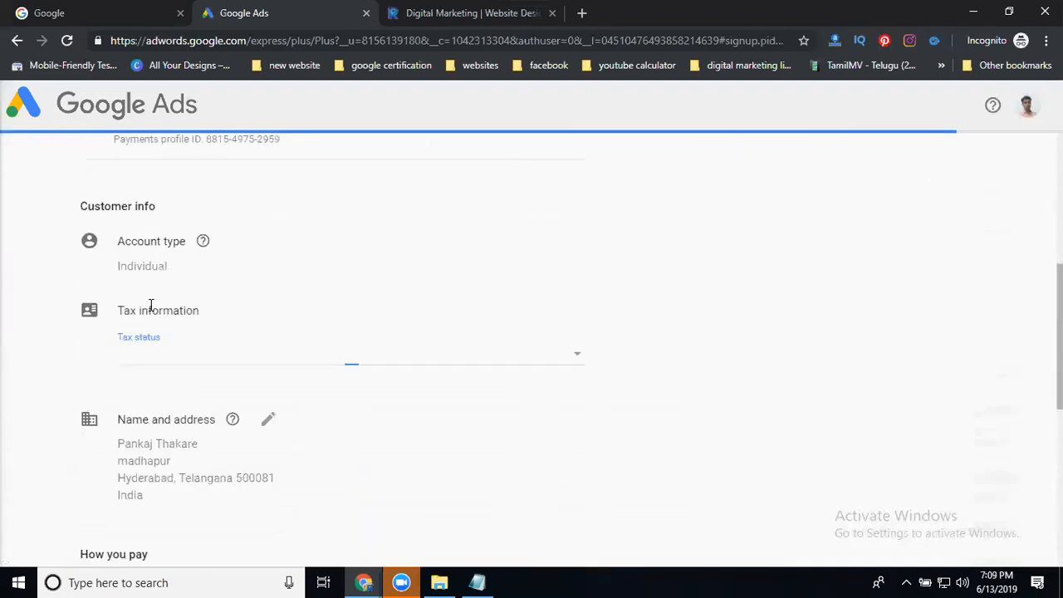
left_click(149, 358)
left_click(152, 382)
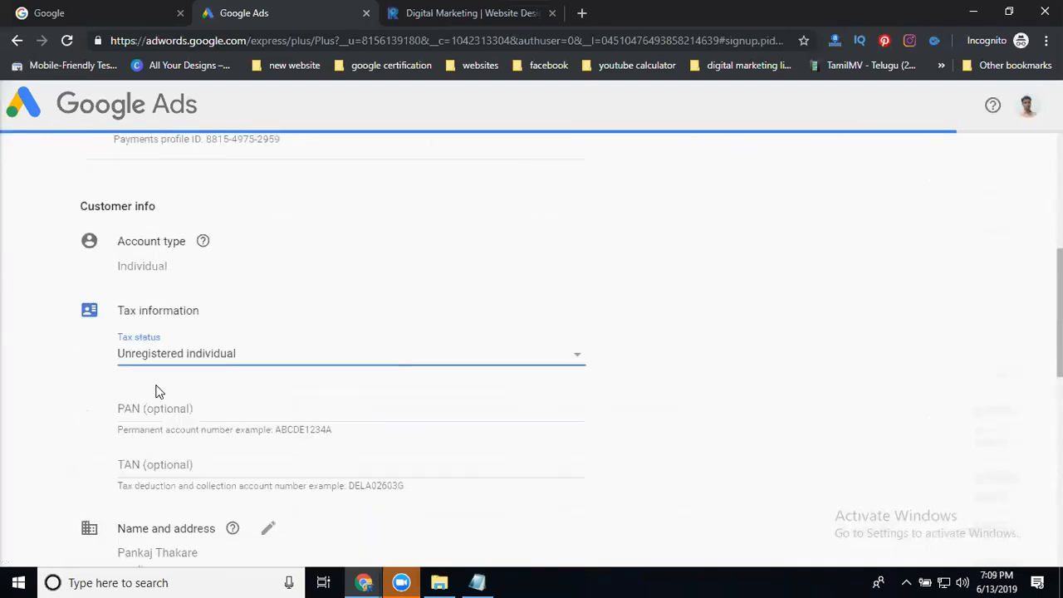
Step: Leave the optional tax numbers empty and change how the account pays to Manual payments
scroll(8, 381, "down", 3)
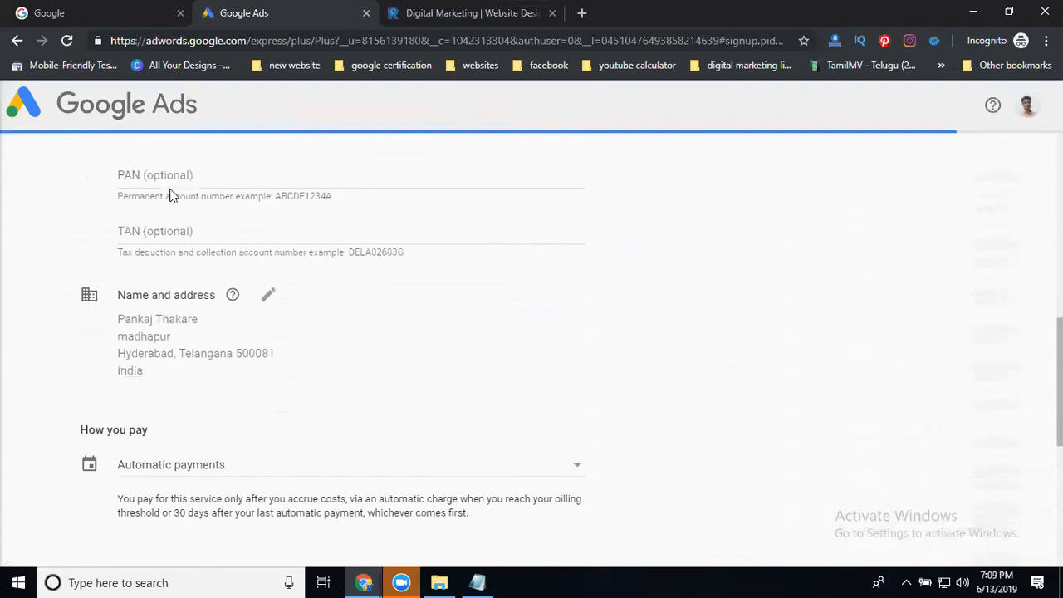
scroll(17, 322, "down", 2)
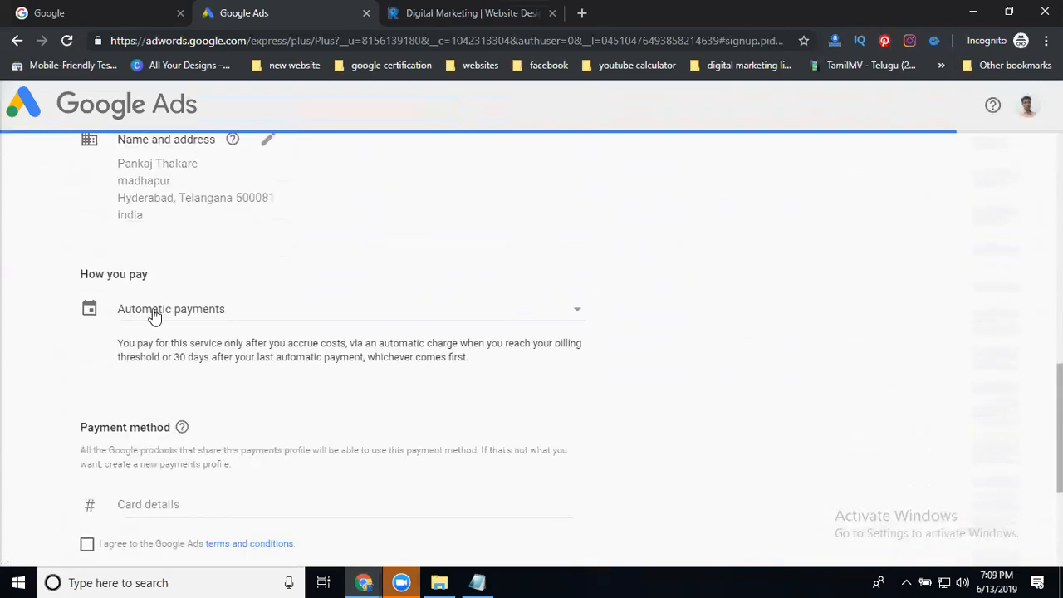
left_click(156, 316)
left_click(159, 339)
left_click(161, 340)
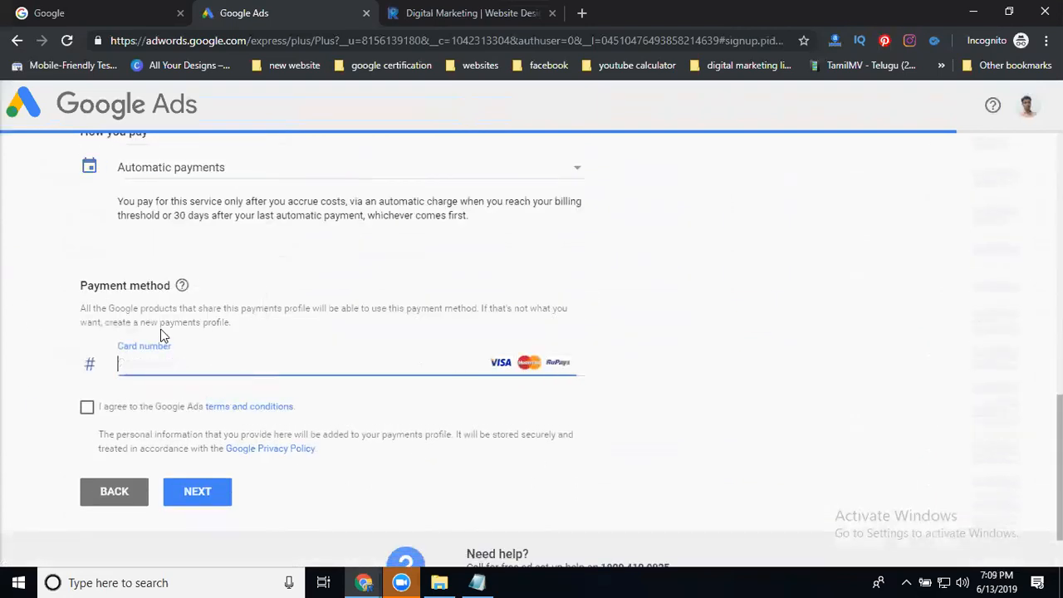
left_click(160, 169)
left_click(156, 196)
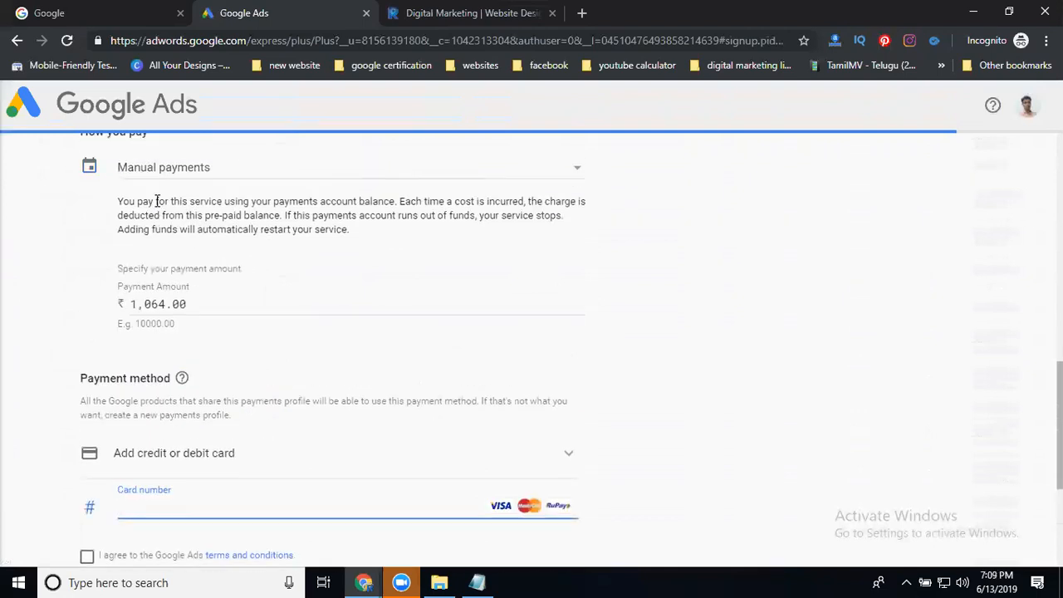
Step: Choose Money transfer as the payment method, agree to the Google Ads terms, submit the payment info and close the transfer instructions
scroll(125, 249, "down", 2)
left_click(187, 291)
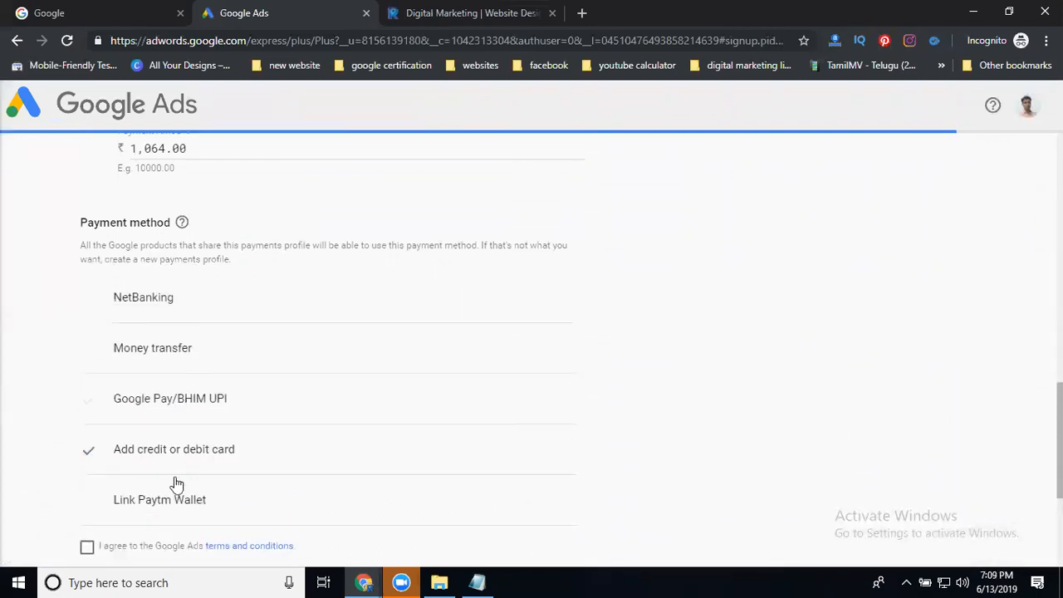
left_click(170, 349)
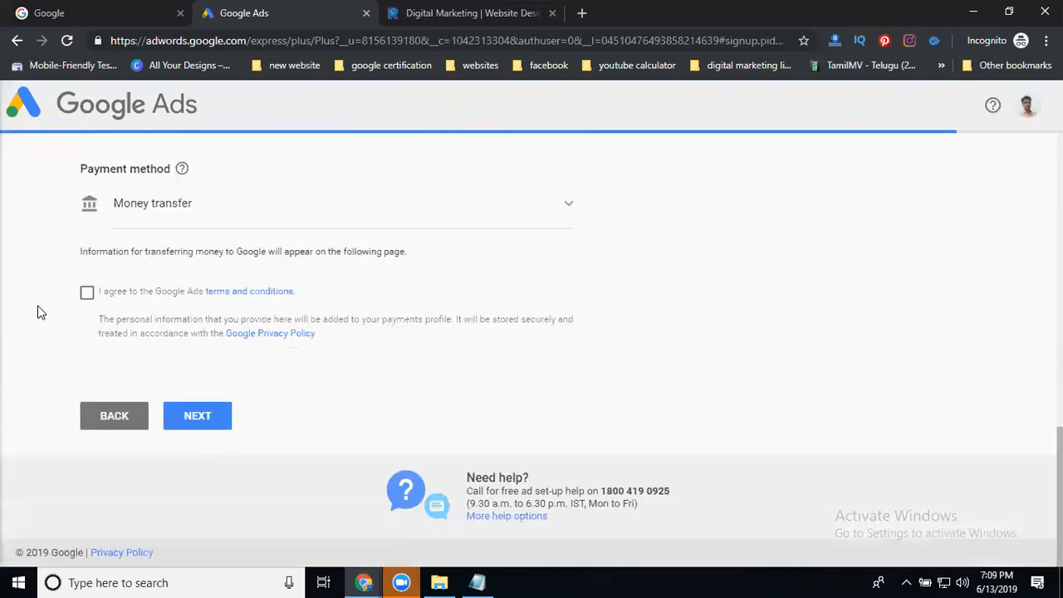
left_click(210, 417)
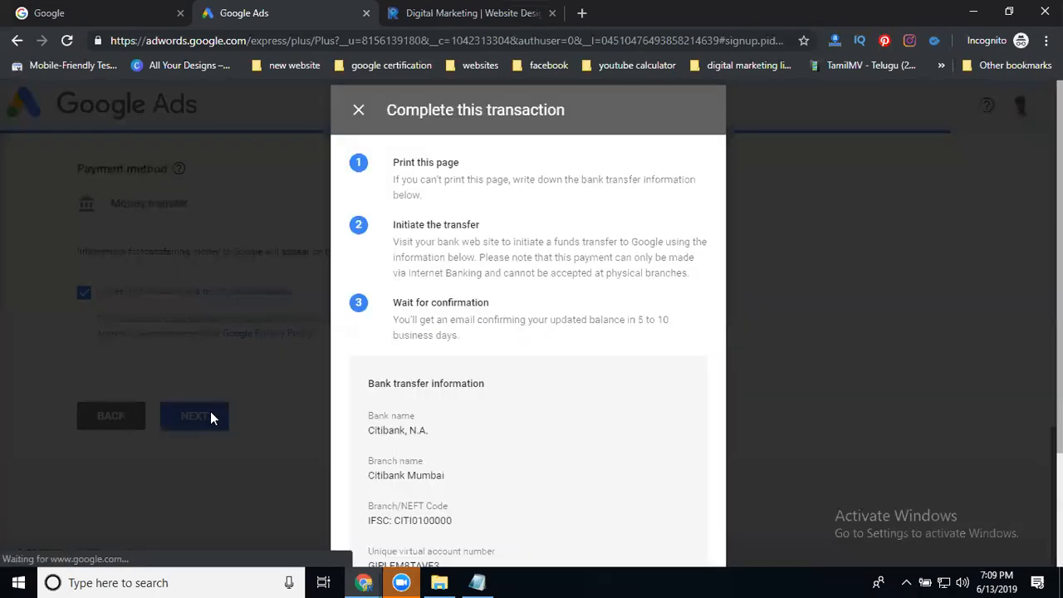
left_click(358, 112)
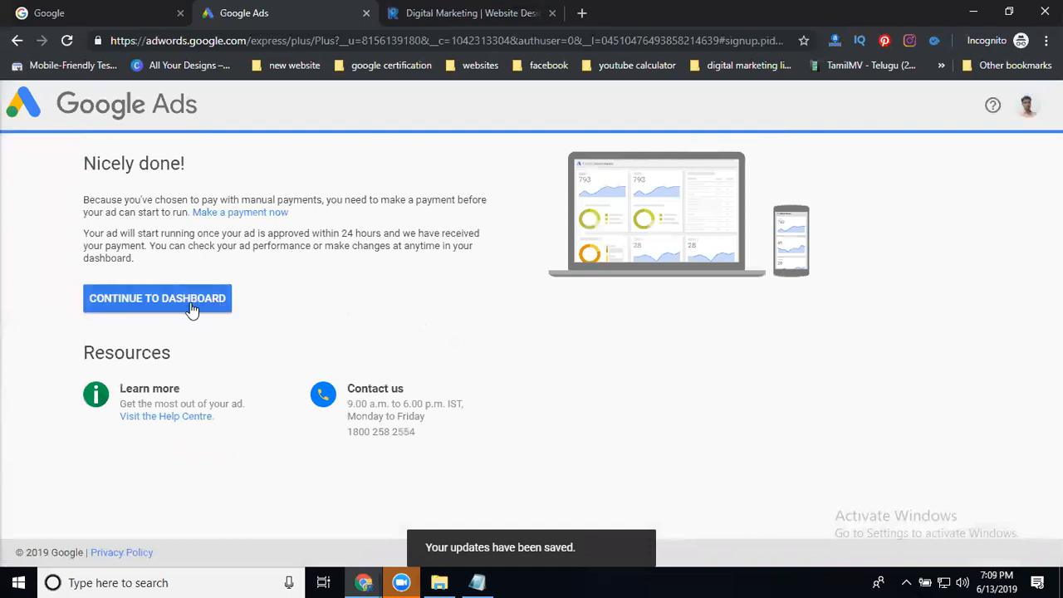
Step: Continue to the campaign dashboard and switch the account to Expert Mode
left_click(191, 305)
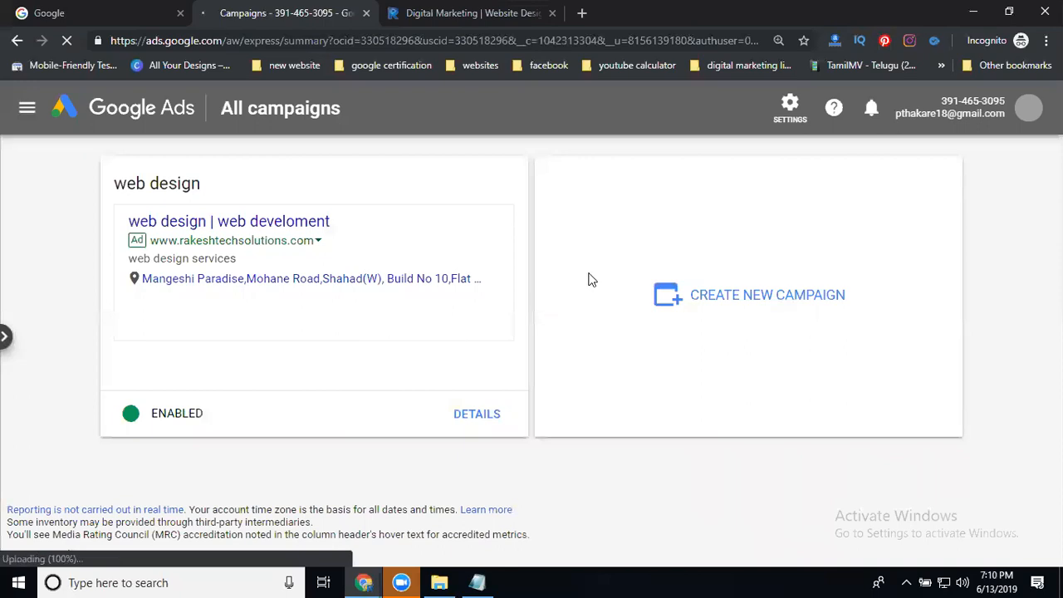
left_click(786, 105)
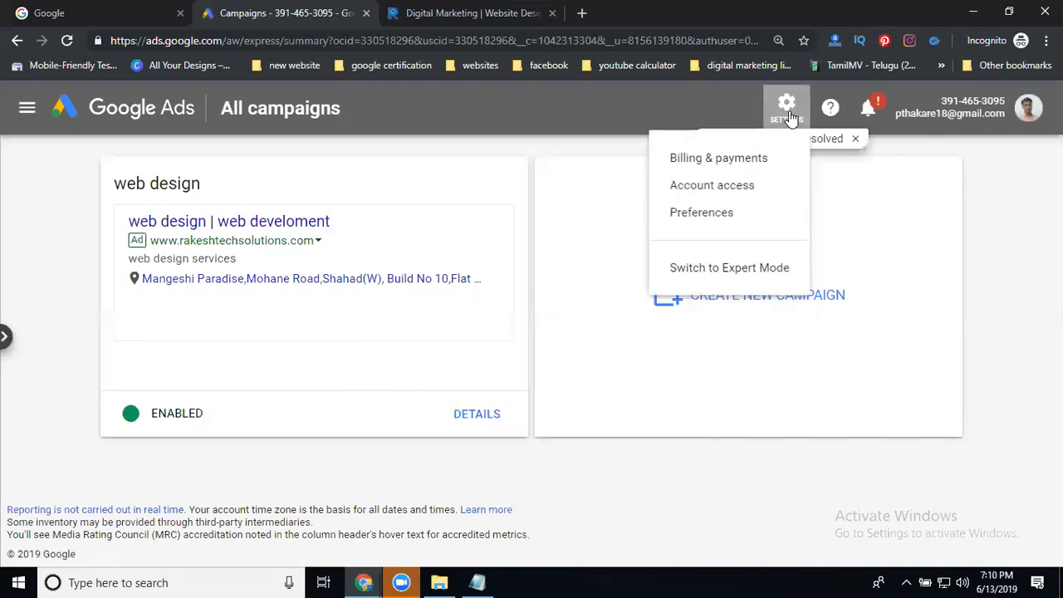
left_click(704, 269)
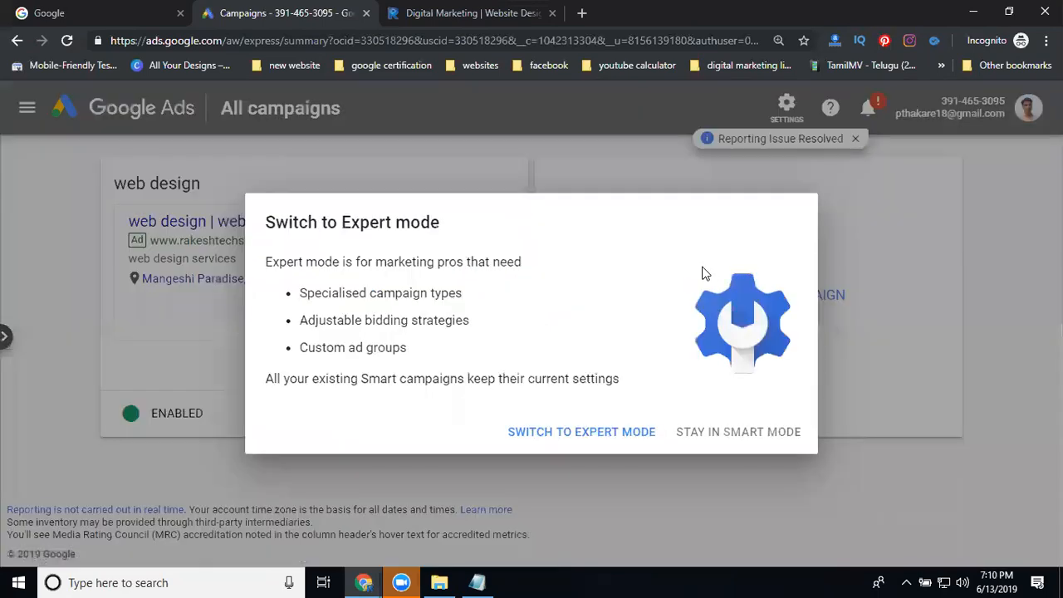
left_click(564, 445)
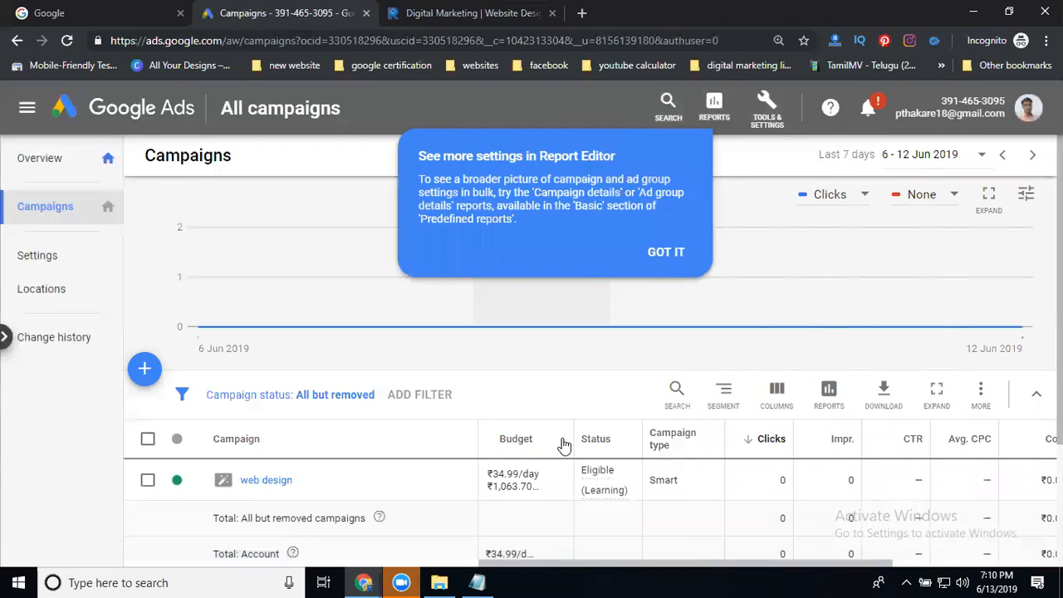
Step: Go to google.com/adwords/express in a new tab and sign in to the Google Ads account
left_click(582, 13)
type("go")
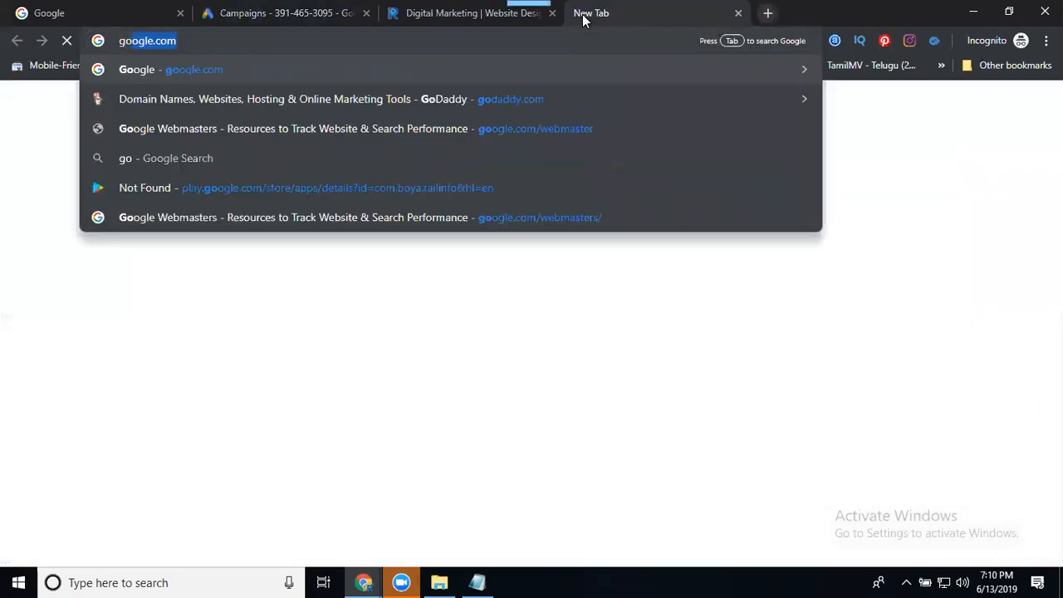
type("ogle.com/ad")
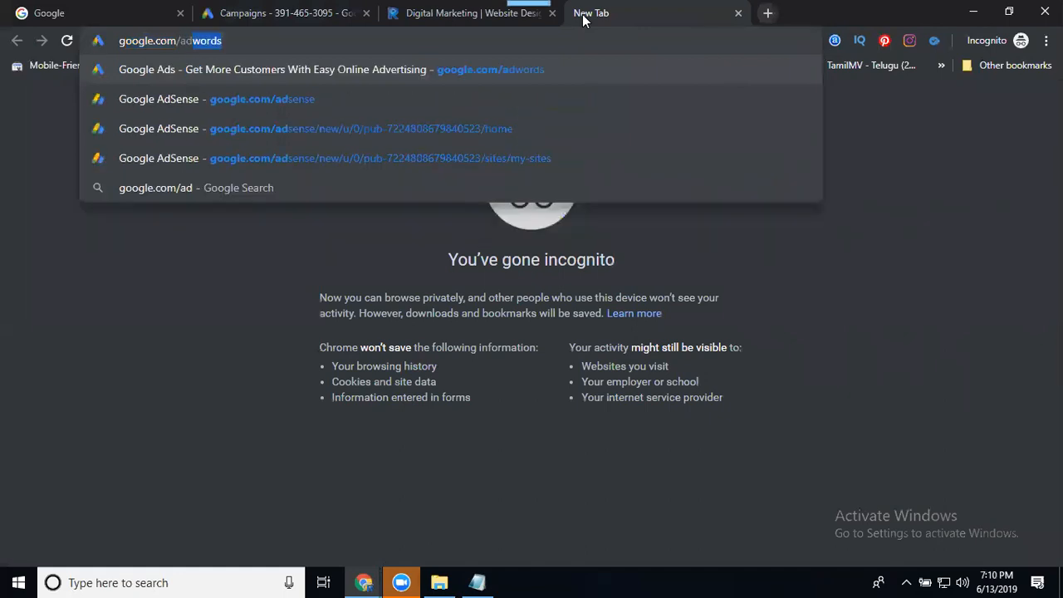
type("words/express")
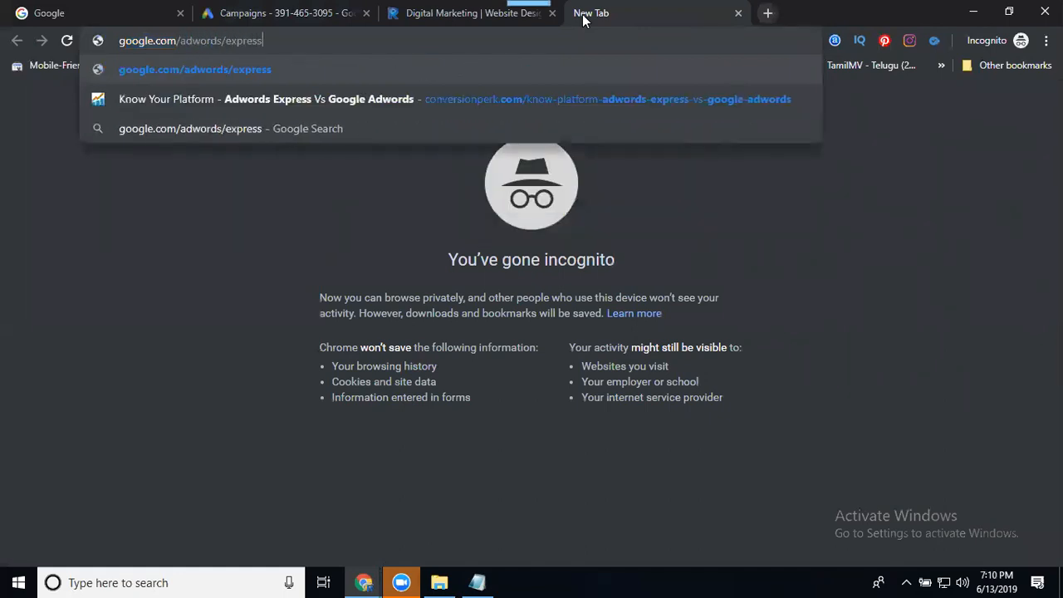
key("Return")
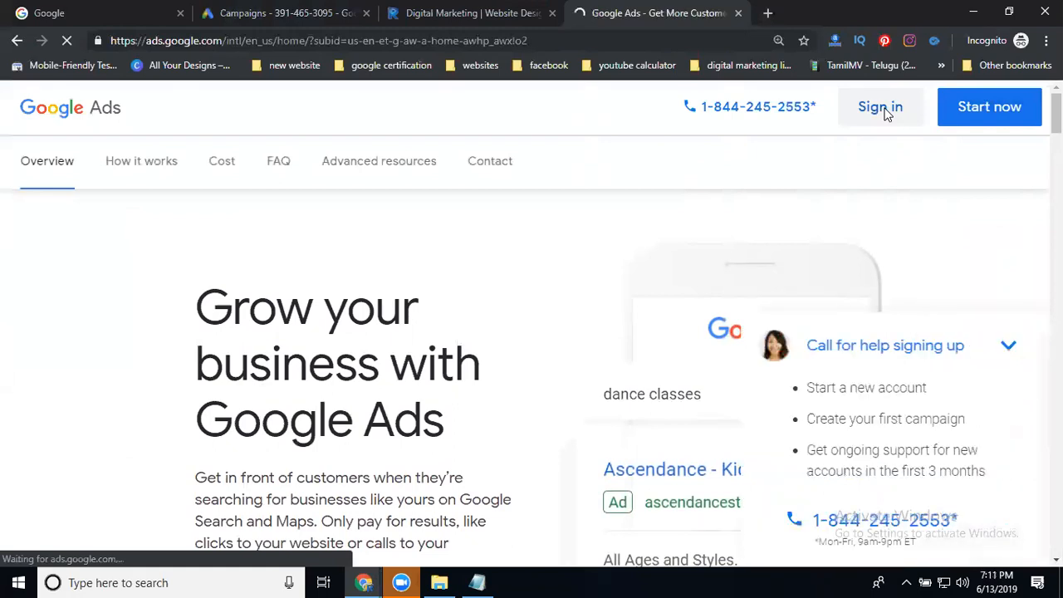
left_click(885, 113)
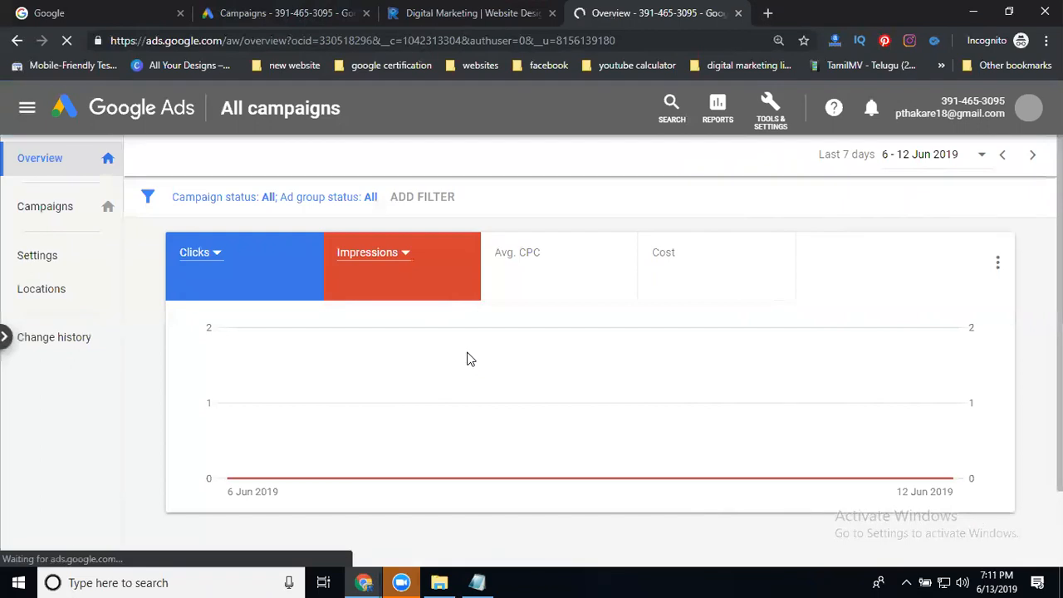
Step: Pause the web design campaign in the campaigns list
scroll(465, 351, "down", 2)
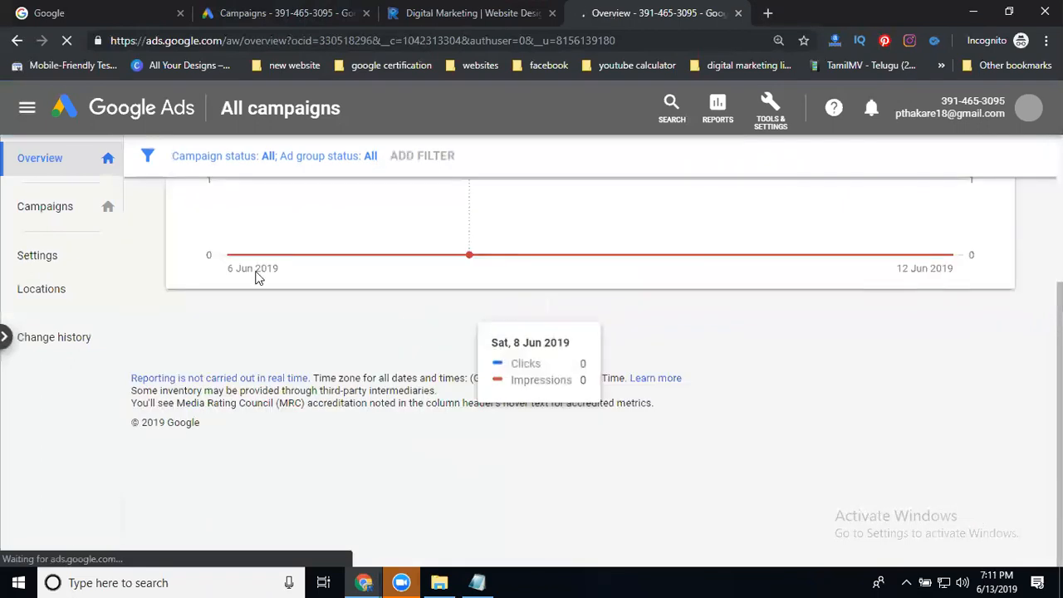
left_click(74, 212)
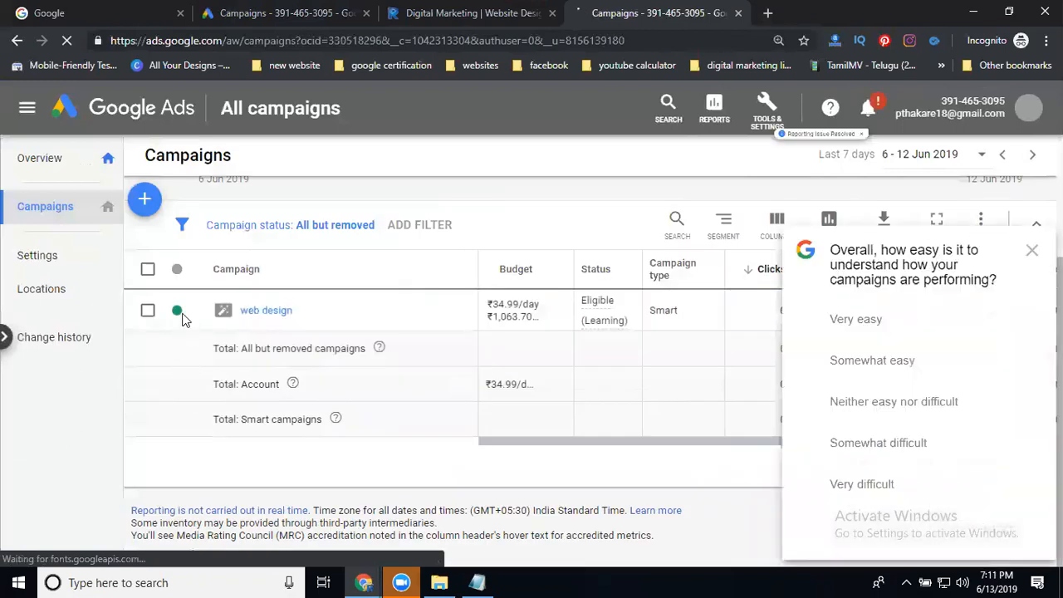
left_click(183, 313)
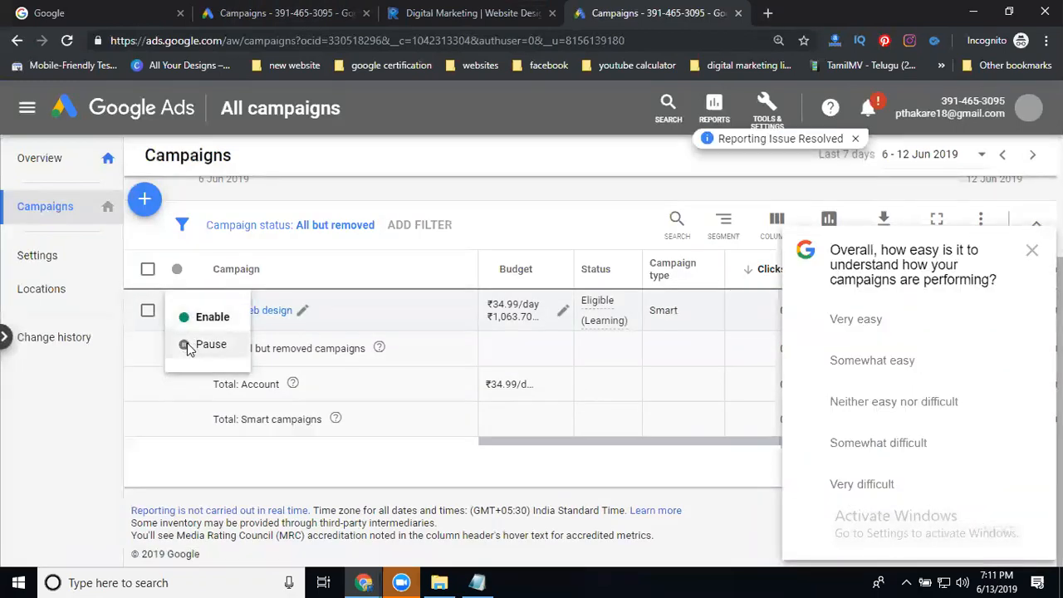
left_click(186, 345)
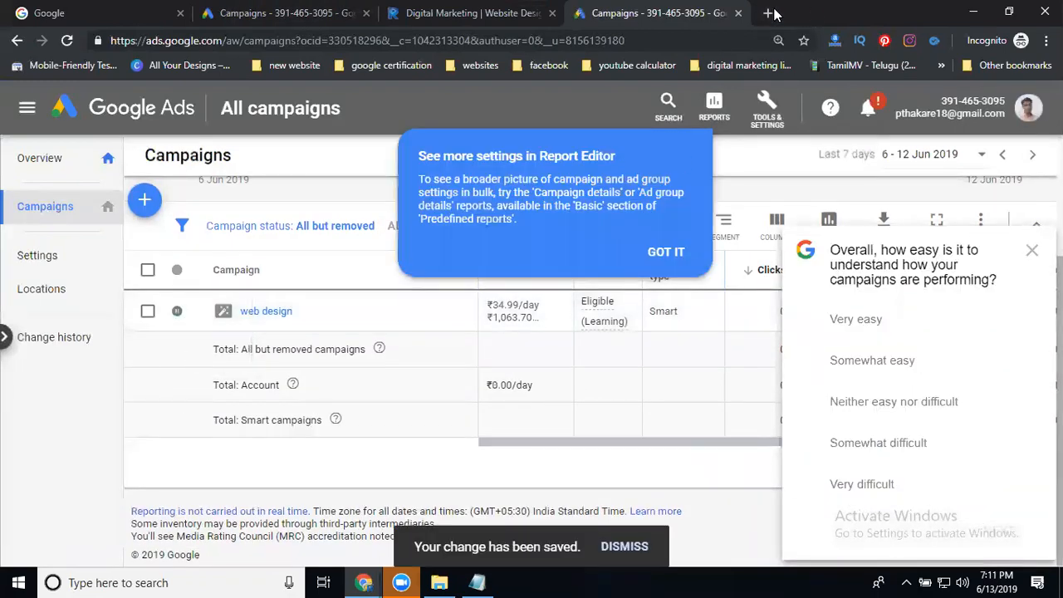
Step: Open the Google My Business dashboard at business.google.com in a new tab and look through its navigation options
left_click(770, 14)
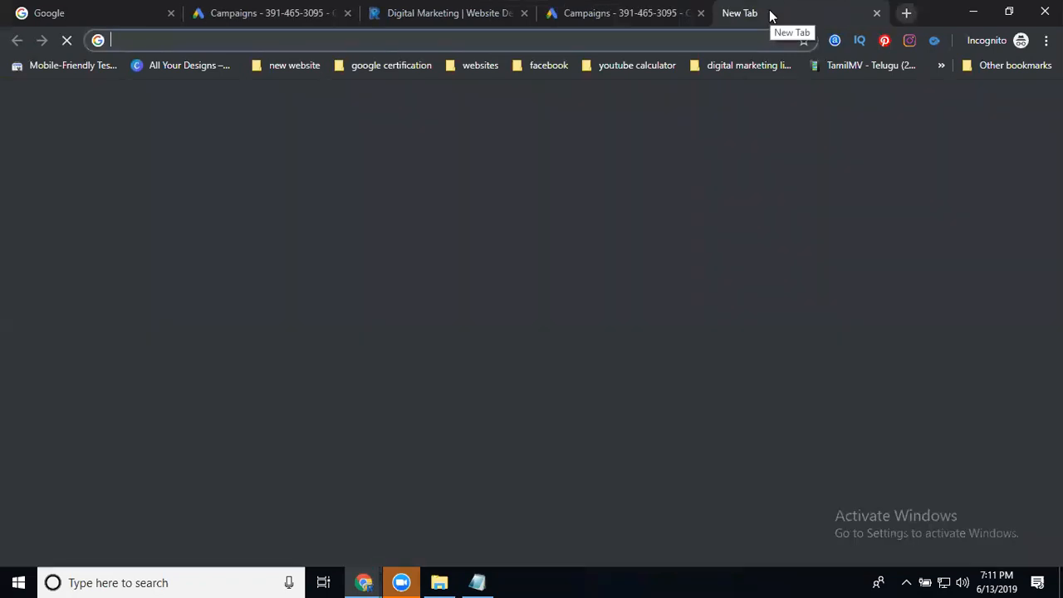
type("bus")
key("Return")
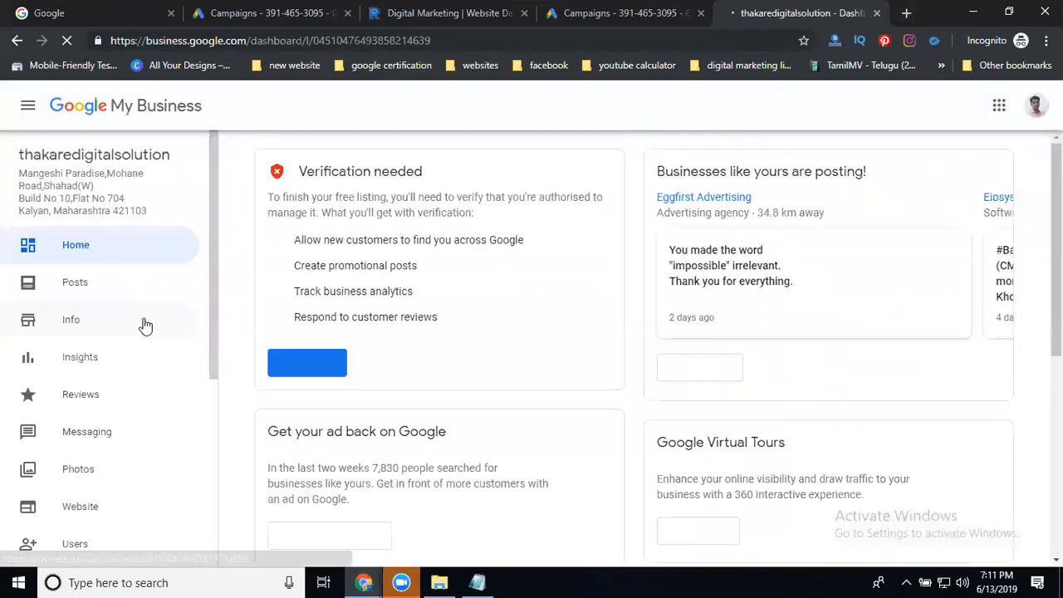
scroll(146, 326, "down", 4)
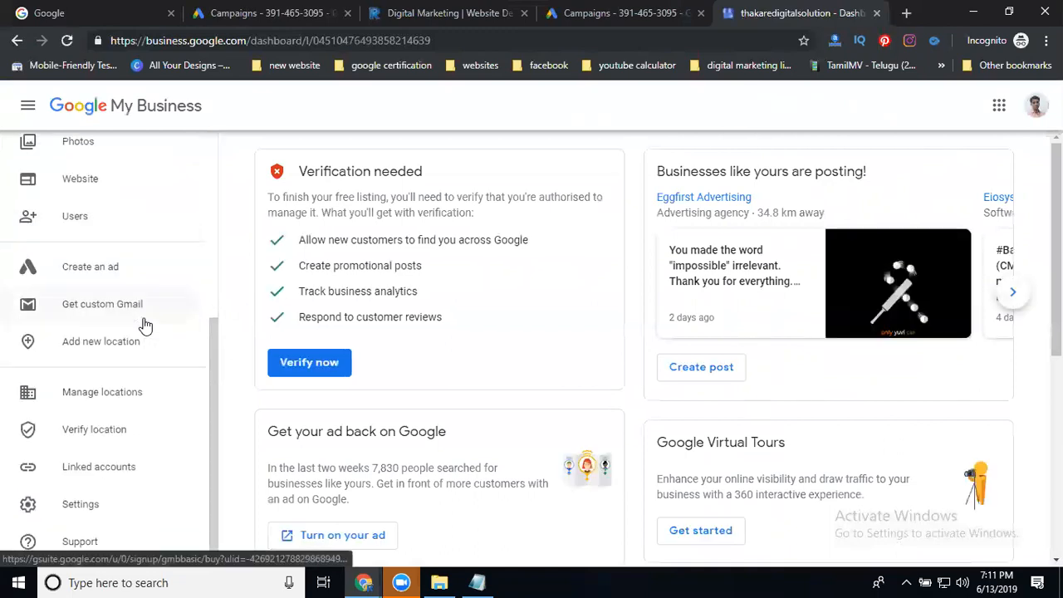